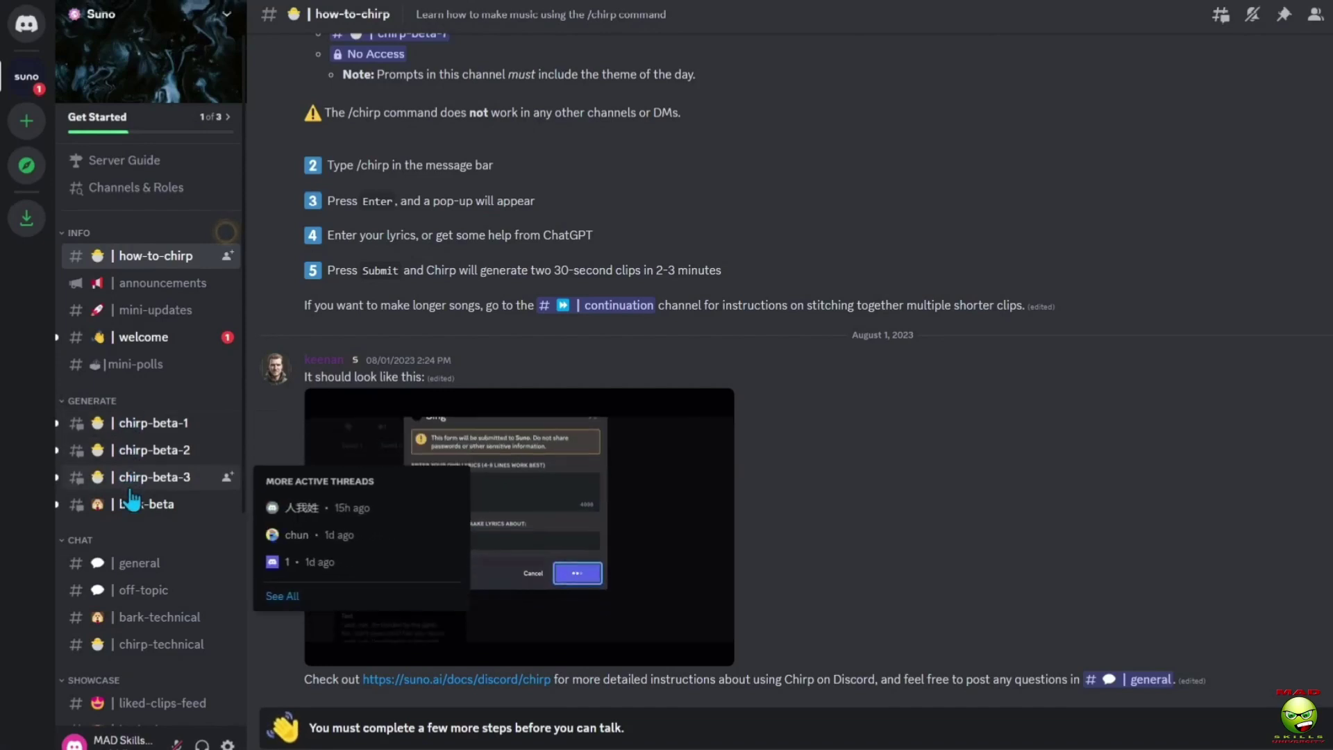
{"action": "left_click", "coordinate": [132, 422]}
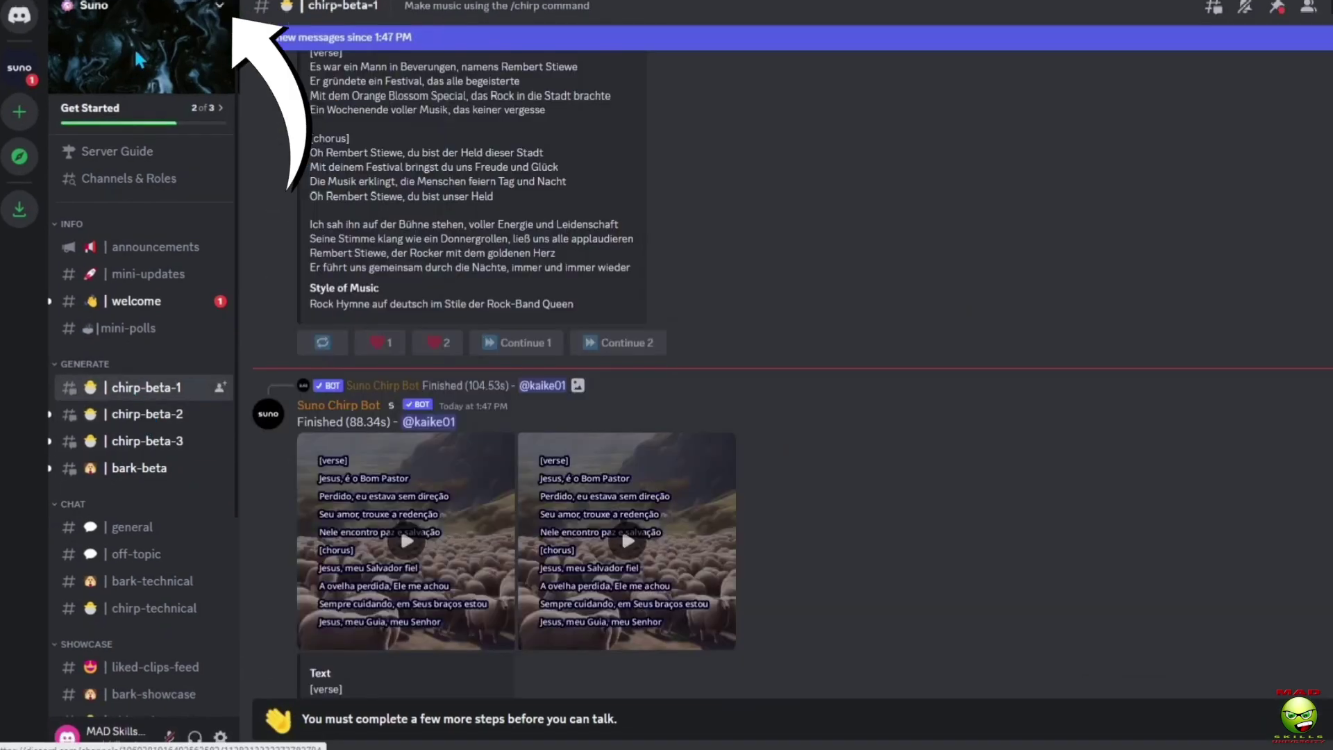
{"action": "left_click", "coordinate": [219, 10]}
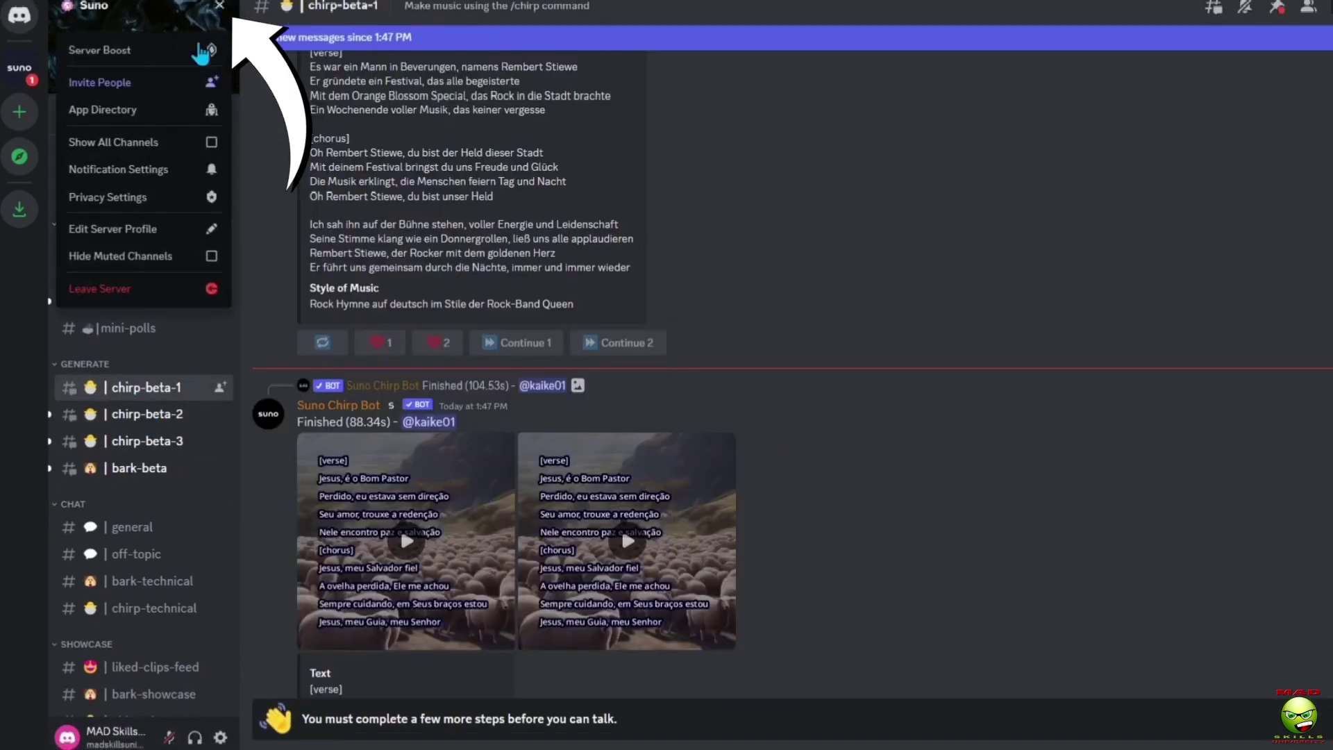
{"action": "left_click", "coordinate": [153, 198]}
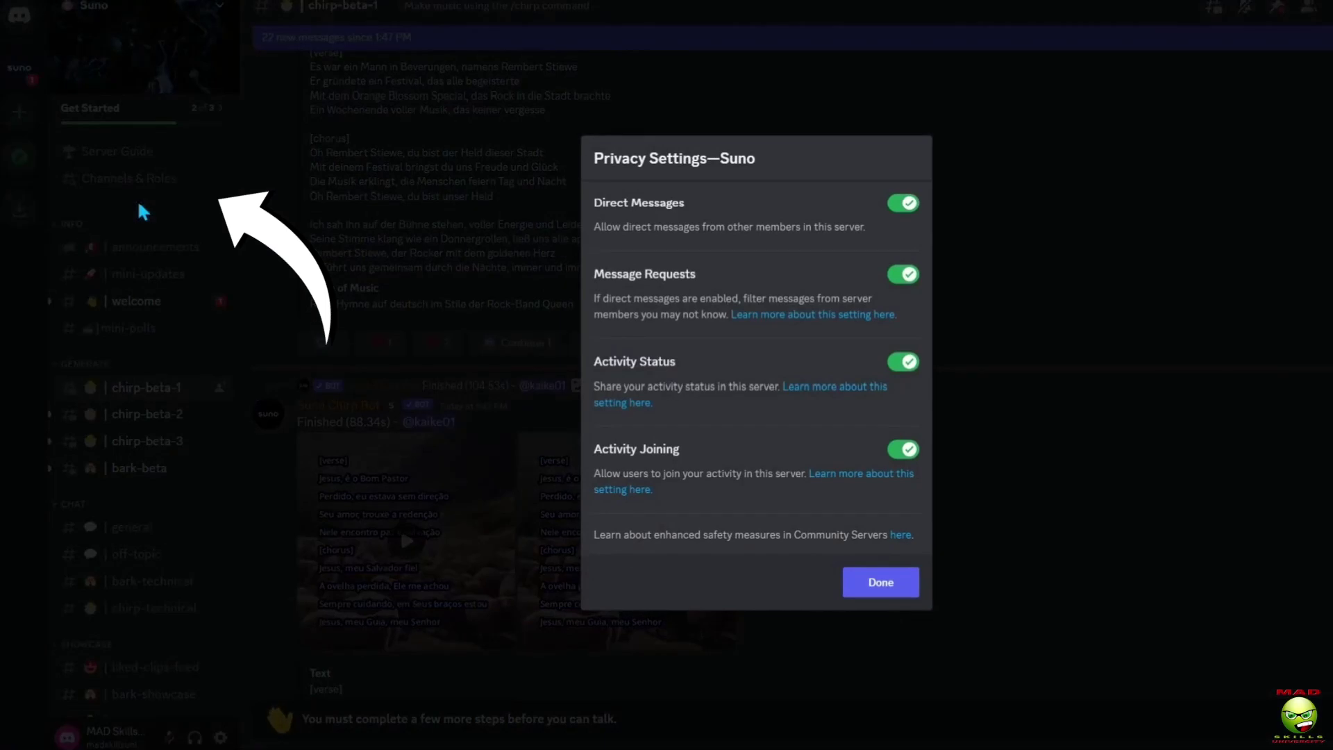
{"action": "left_click", "coordinate": [906, 203]}
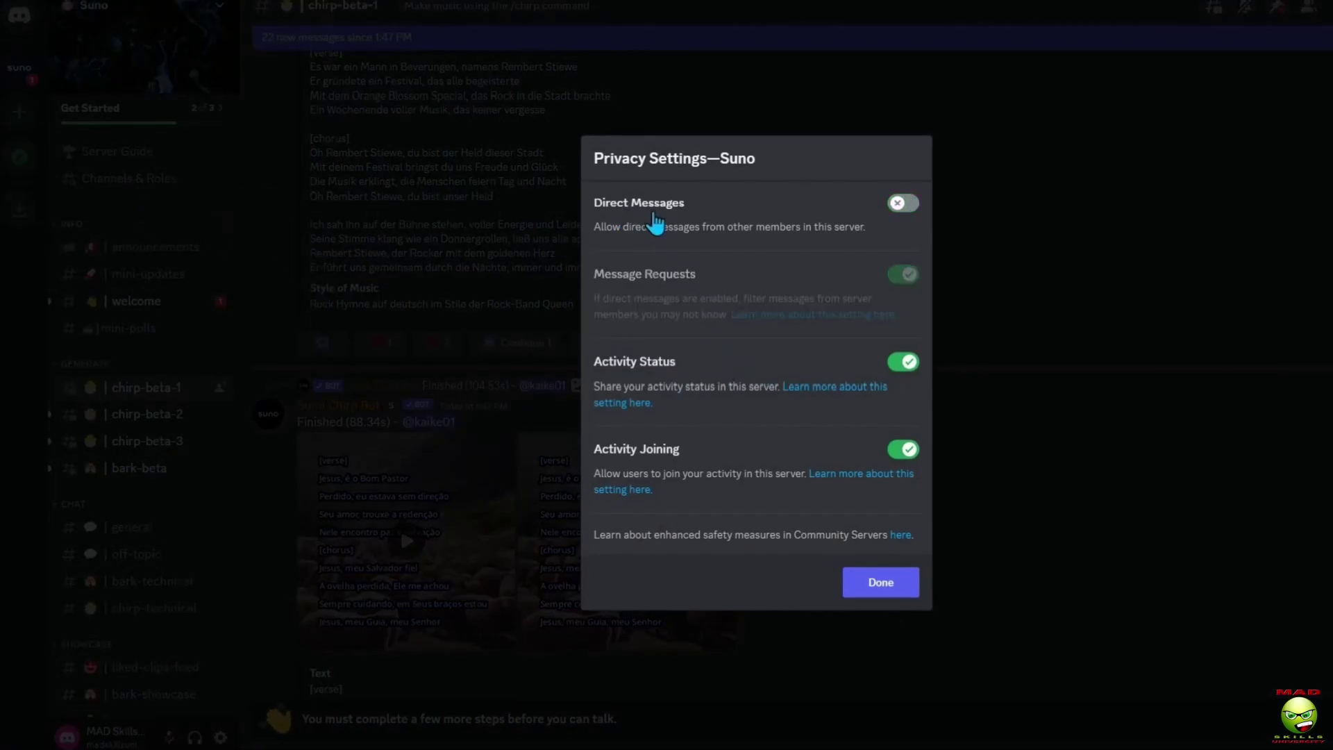
{"action": "left_click", "coordinate": [909, 204]}
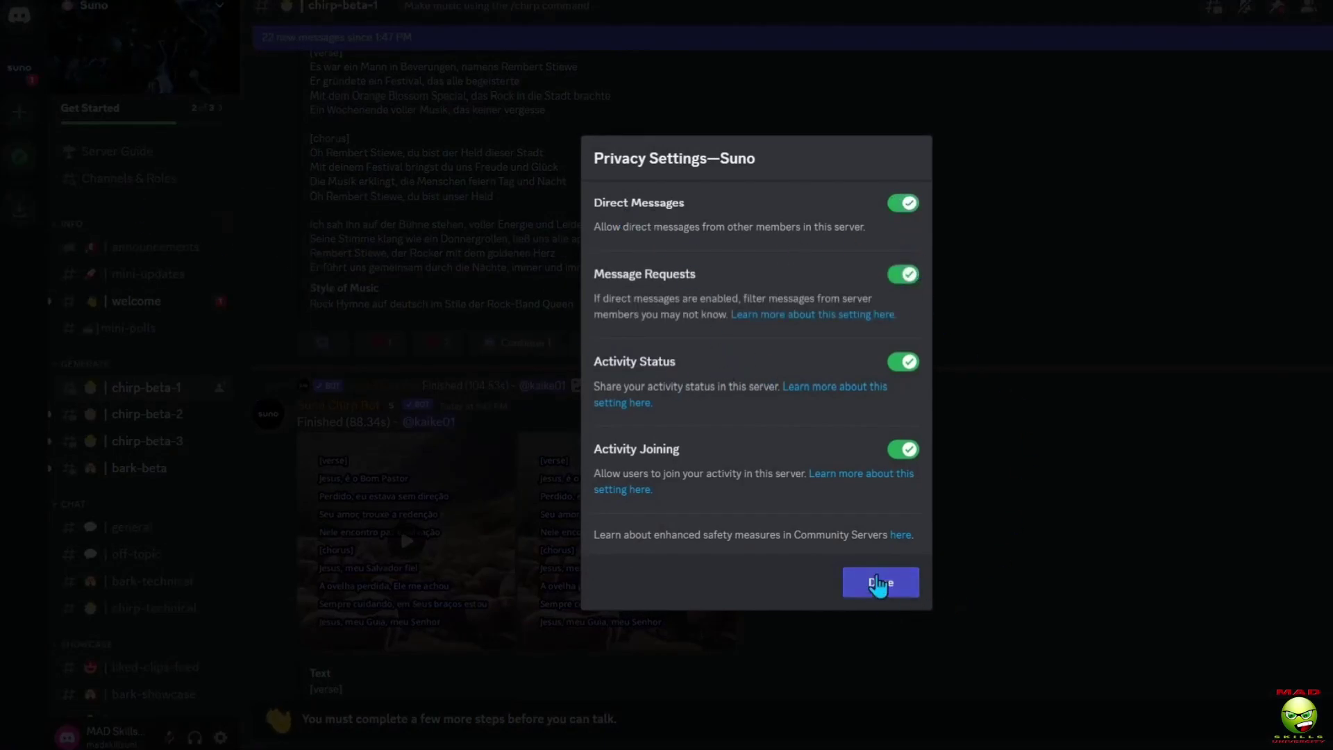
{"action": "left_click", "coordinate": [880, 584]}
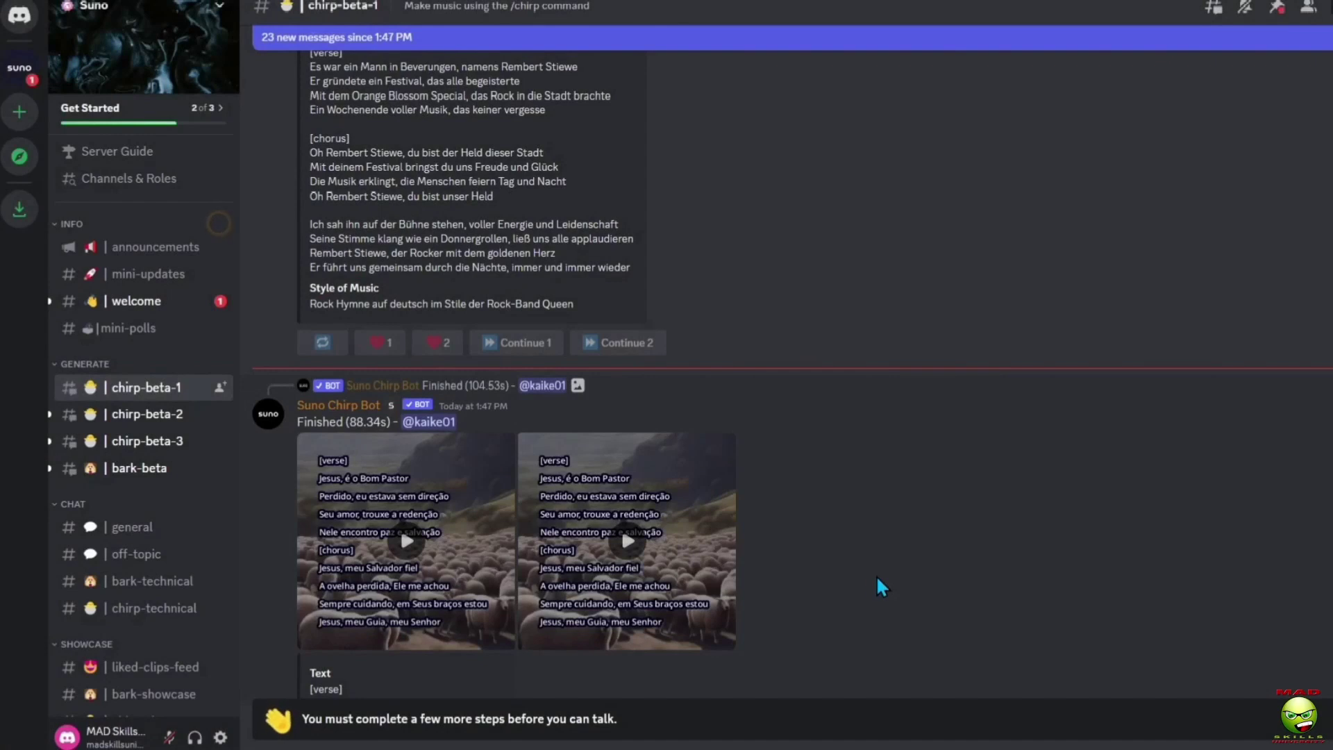
- Open a direct message with Suno Chirp Bot from its profile and enter /chirp
{"action": "left_click", "coordinate": [269, 179]}
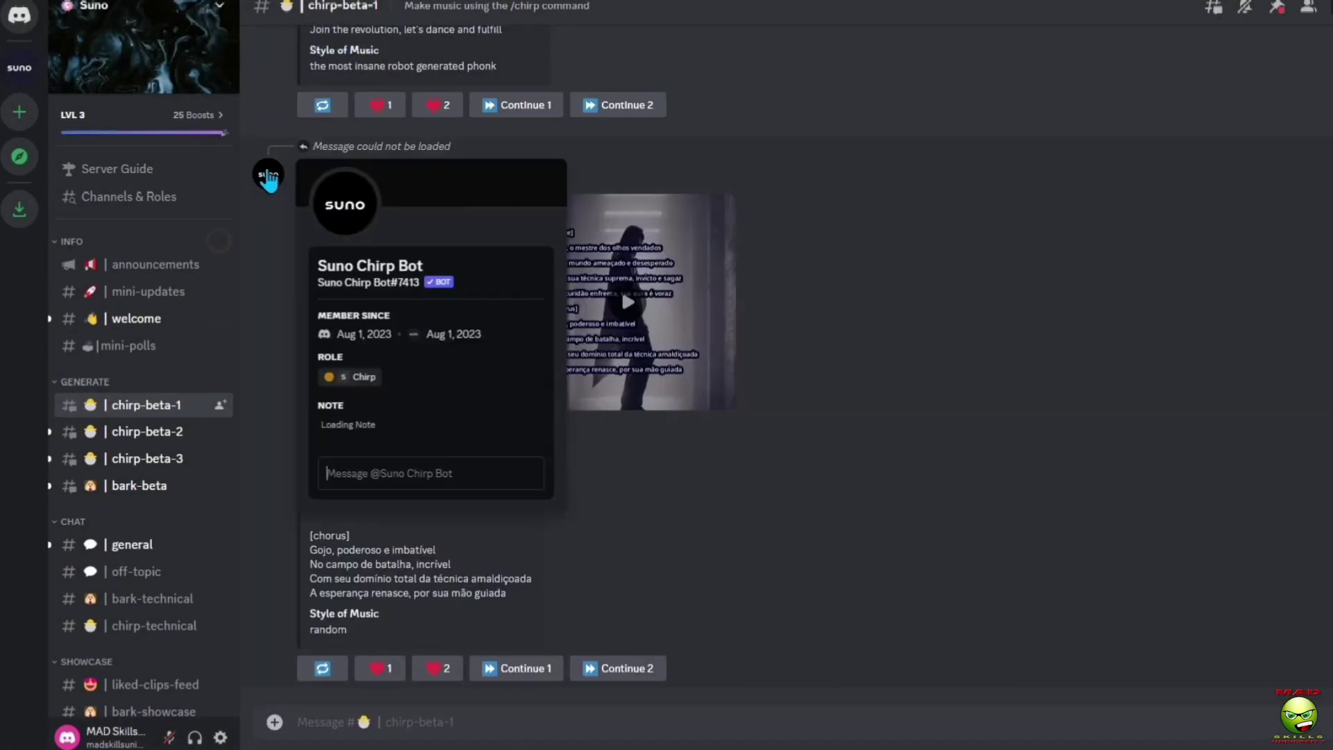
{"action": "left_click", "coordinate": [298, 216]}
{"action": "left_click", "coordinate": [915, 262]}
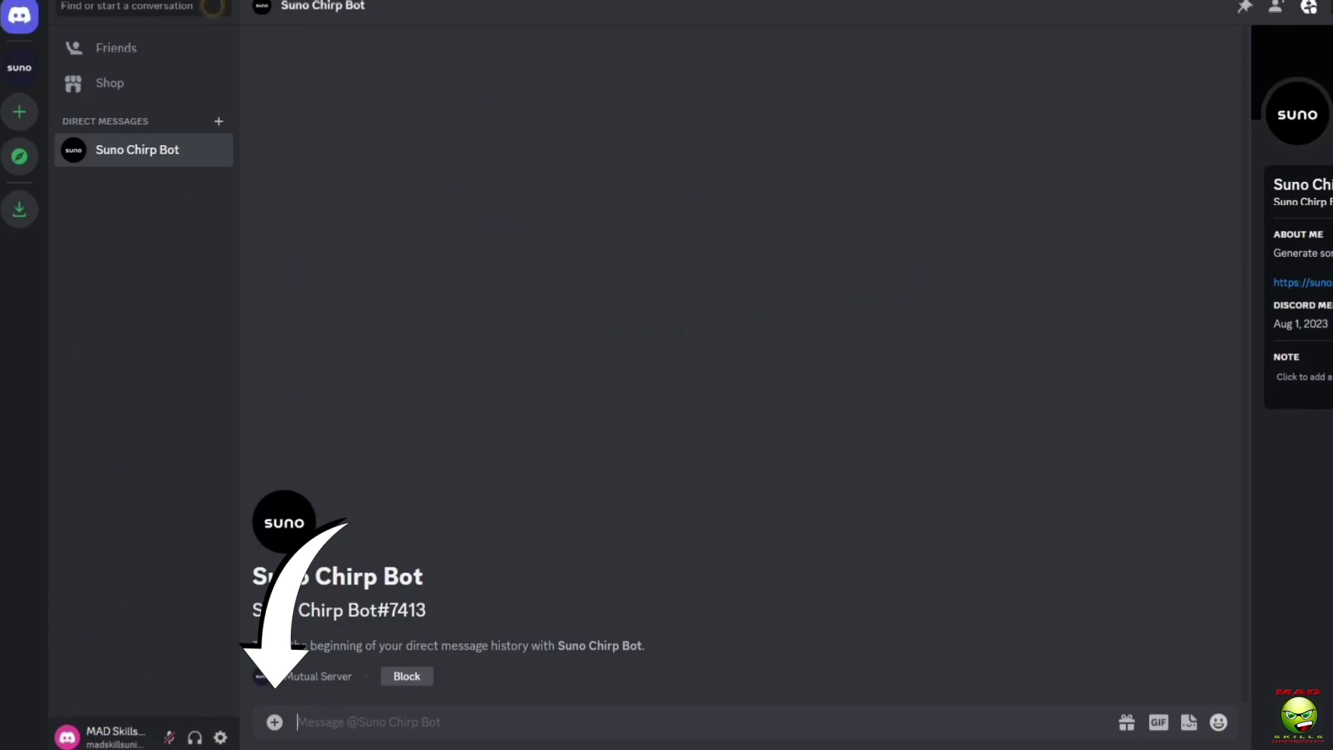
{"action": "type", "text": "/"}
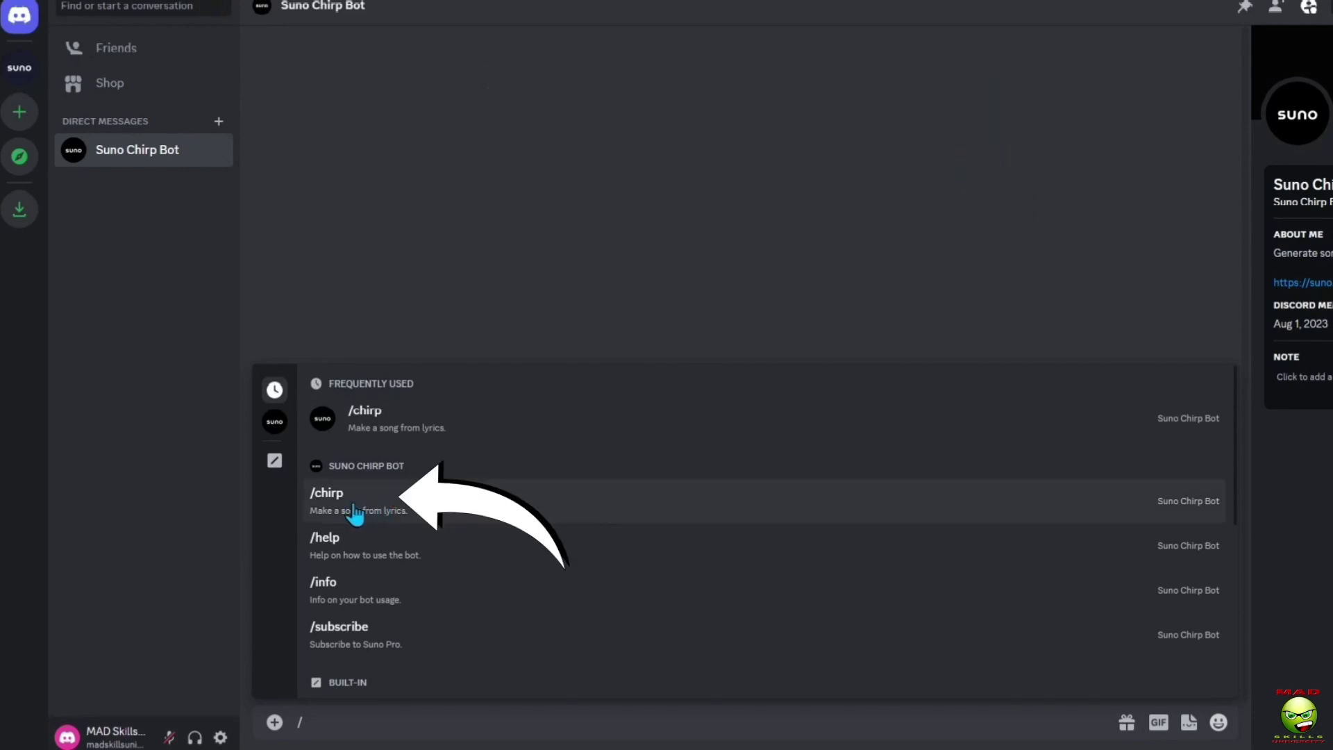
{"action": "left_click", "coordinate": [480, 518]}
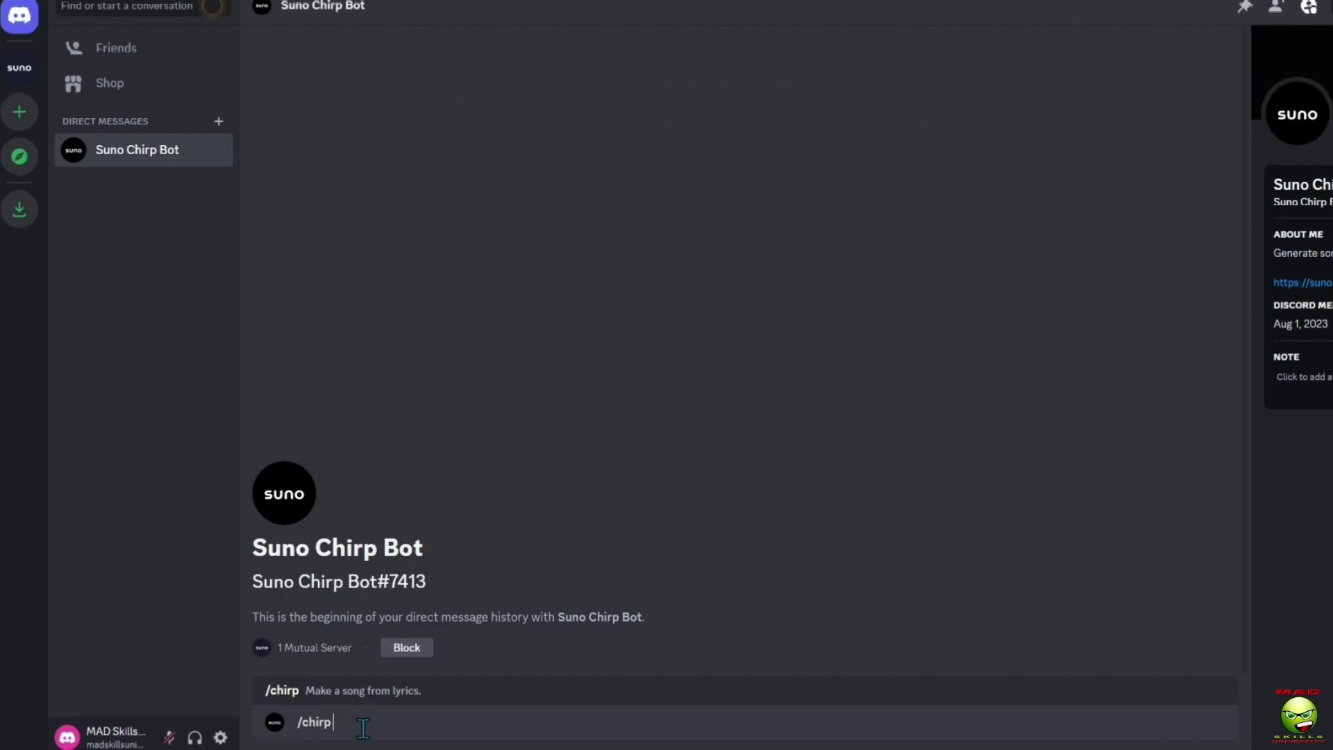
- Submit a /chirp Country song with ChatGPT lyrics about farm work, family values and a long happy life
{"action": "key", "text": "Return"}
{"action": "type", "text": "Working the farm is good for family values, working toget"}
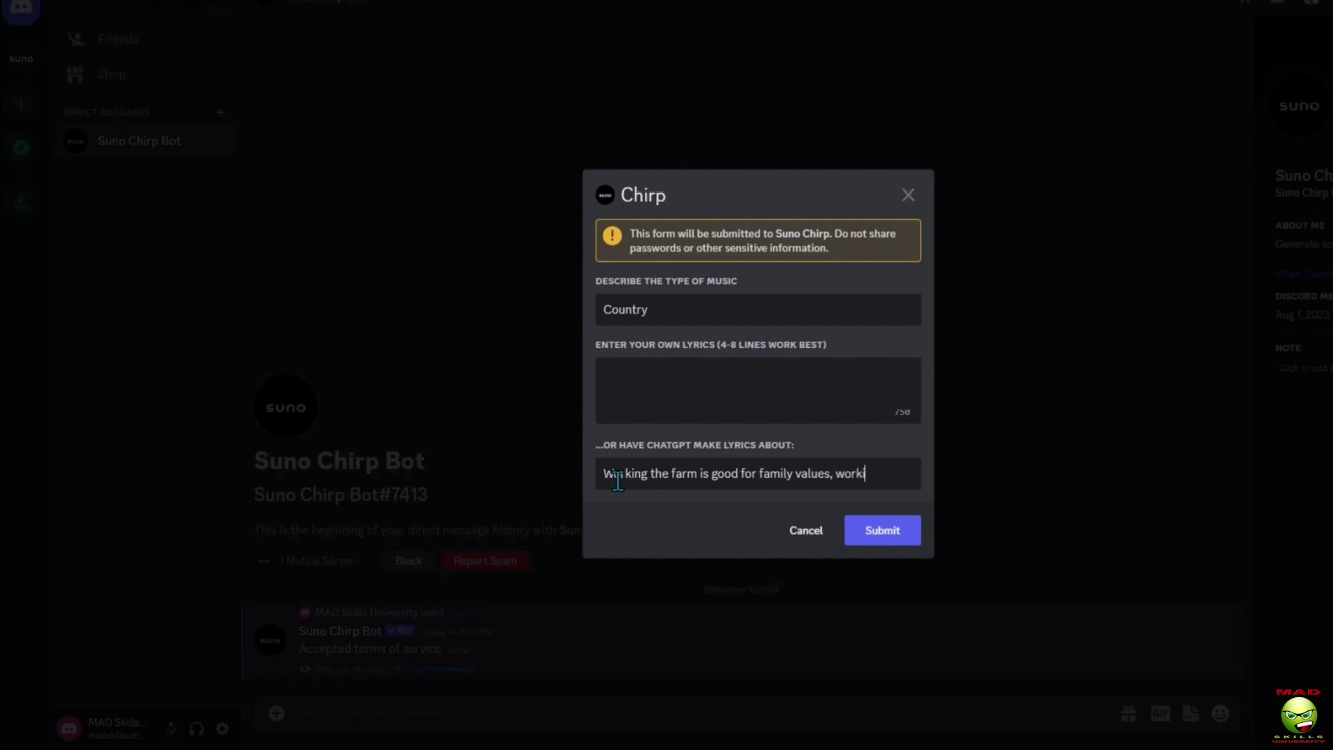
{"action": "type", "text": "her and l"}
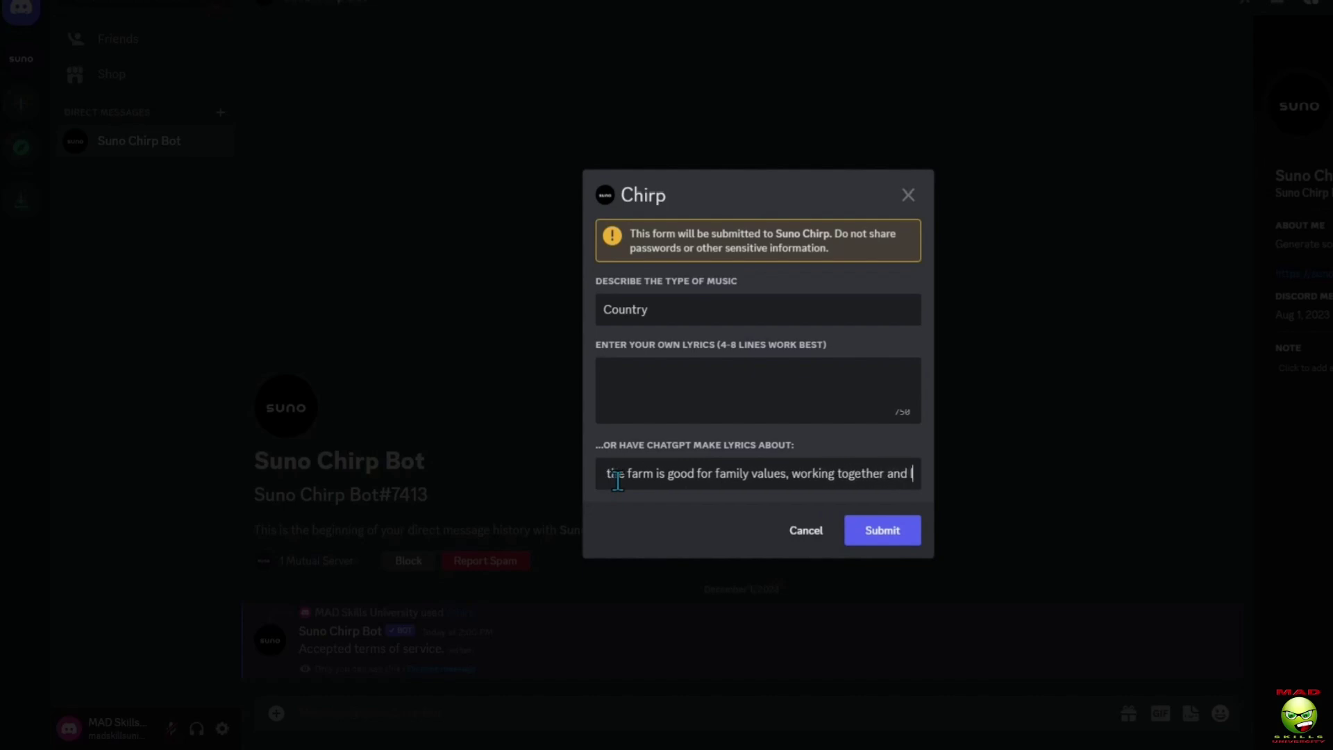
{"action": "type", "text": "iving a long an dha"}
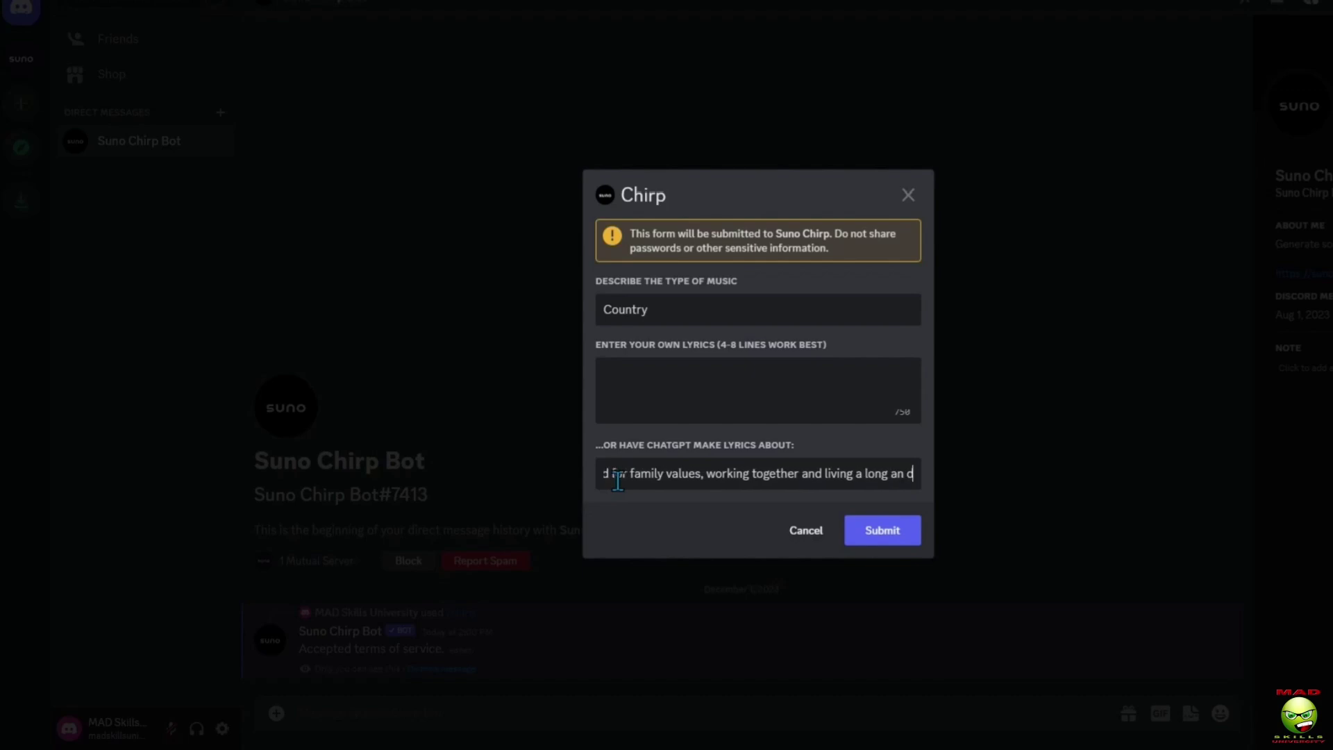
{"action": "key", "text": "BackSpace"}
{"action": "key", "text": "BackSpace"}
{"action": "key", "text": "BackSpace"}
{"action": "type", "text": "d"}
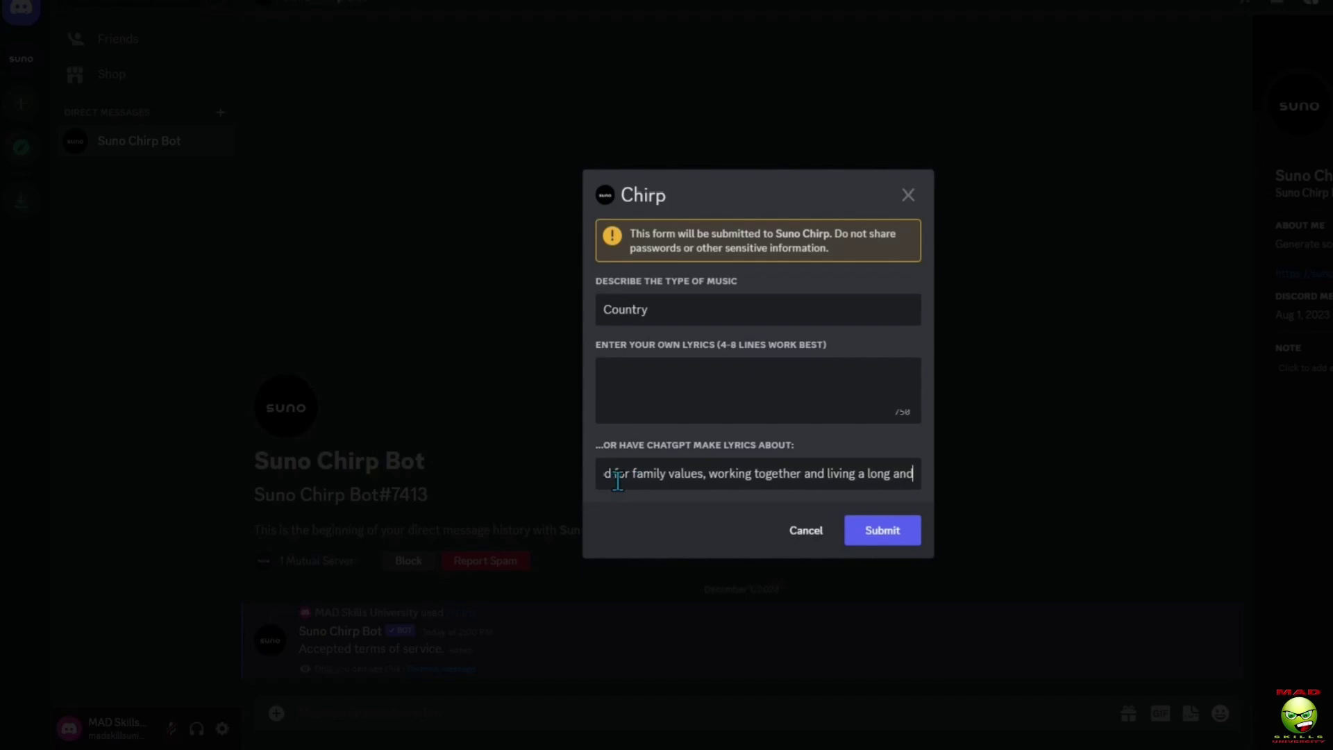
{"action": "type", "text": " happy life"}
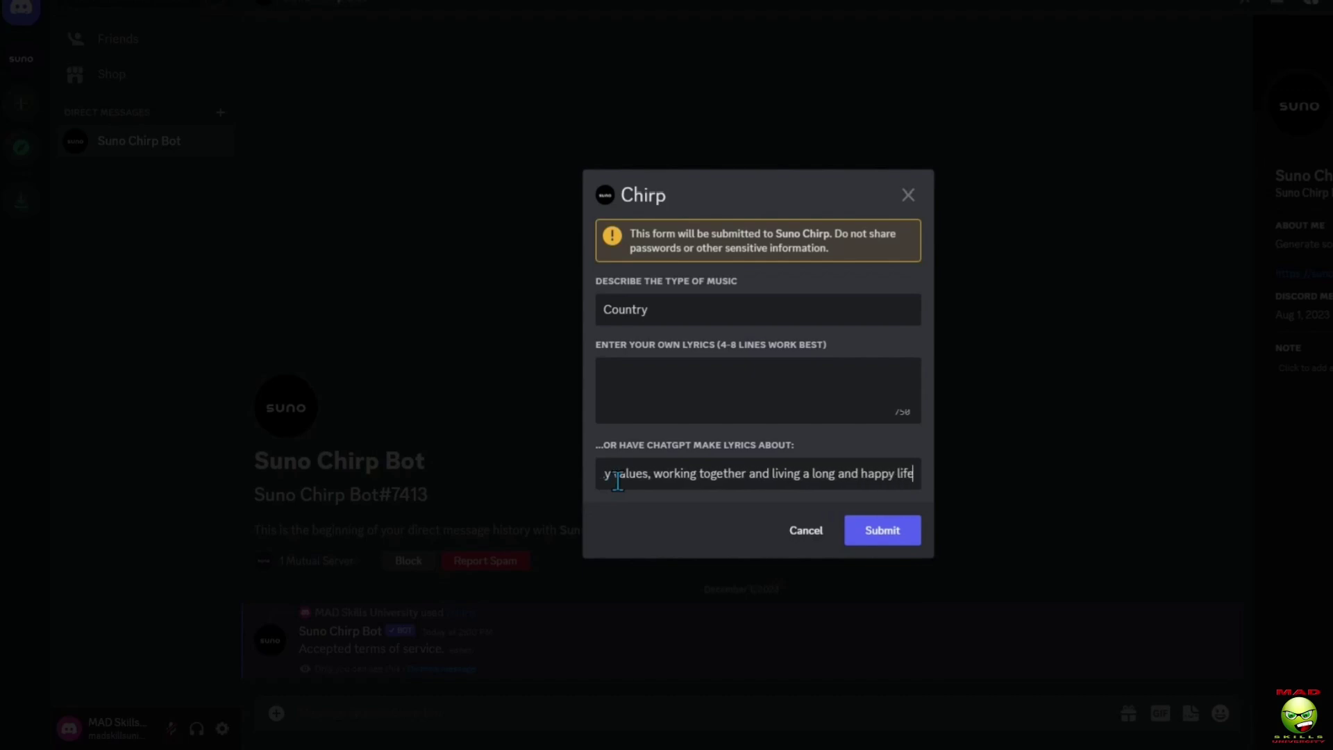
{"action": "left_click", "coordinate": [874, 533]}
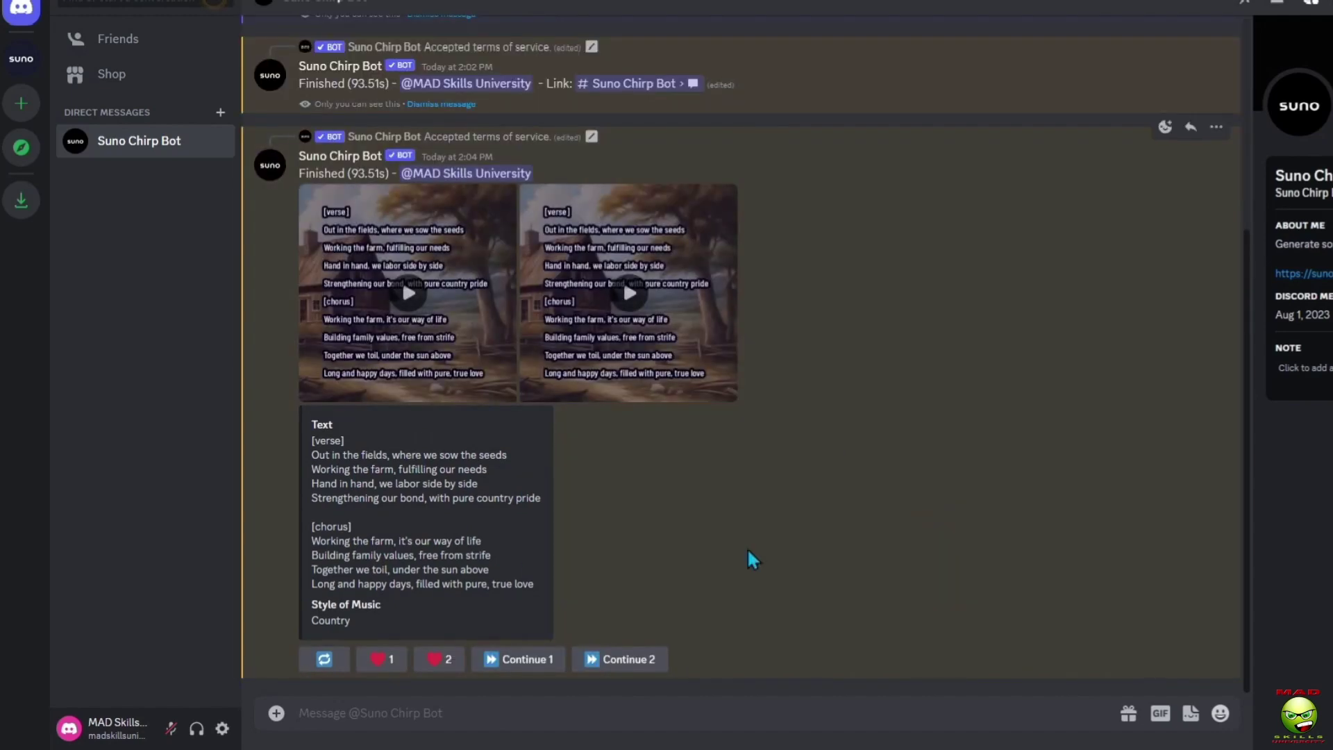
- View the first farm song clip full size, then switch to the newer barn-window clip
{"action": "left_click", "coordinate": [410, 300]}
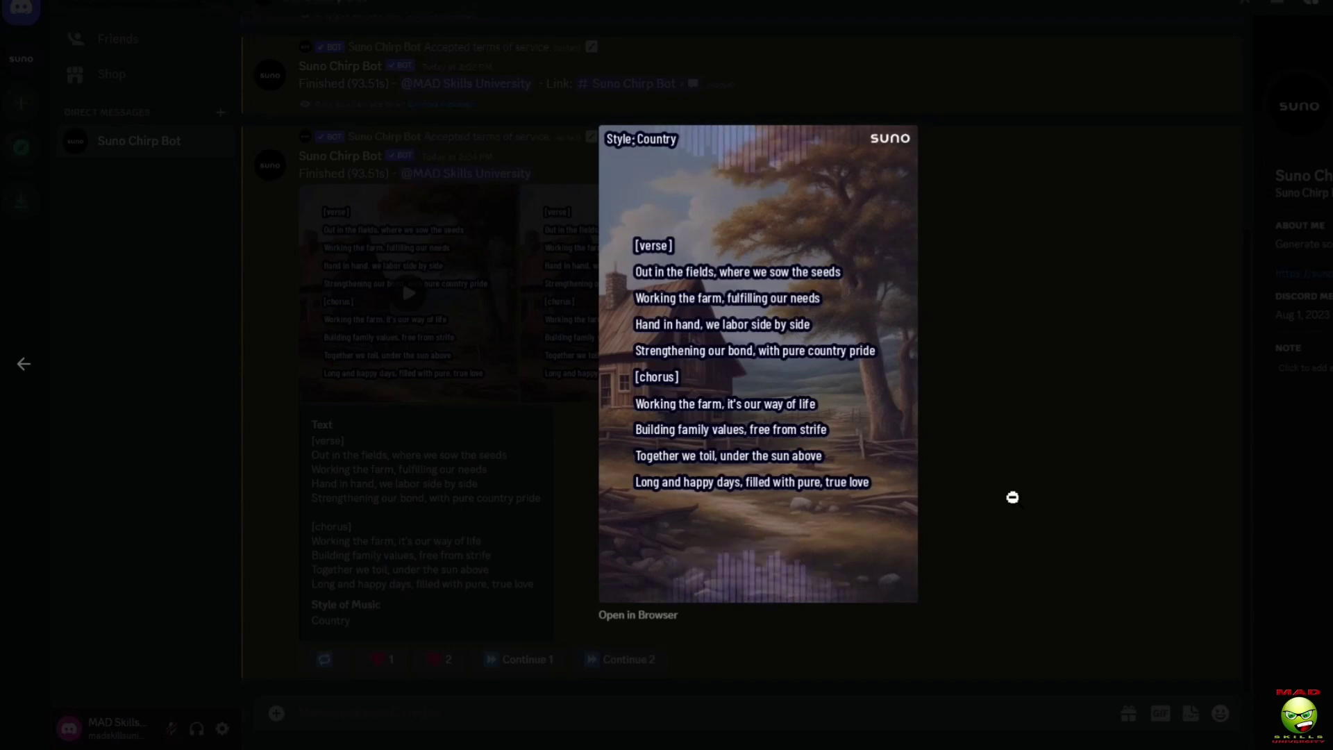
{"action": "left_click", "coordinate": [1012, 497]}
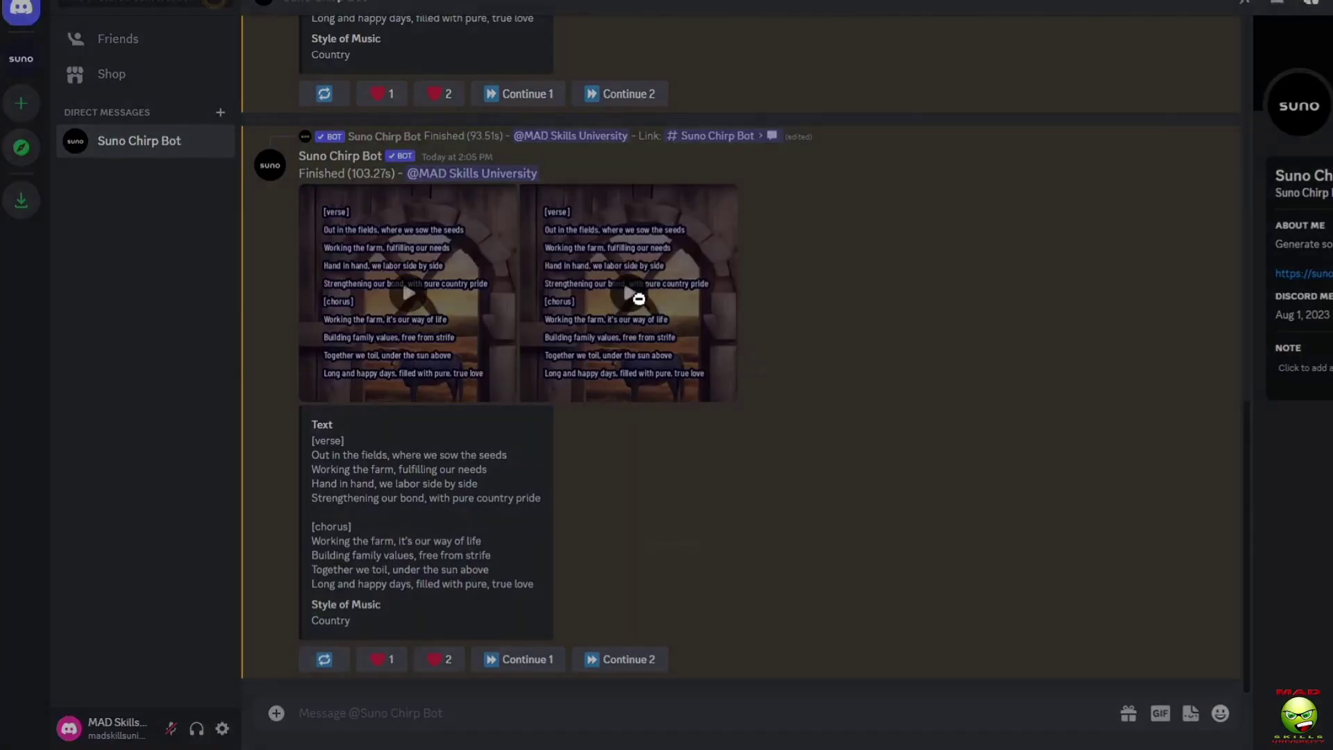
{"action": "left_click", "coordinate": [633, 294]}
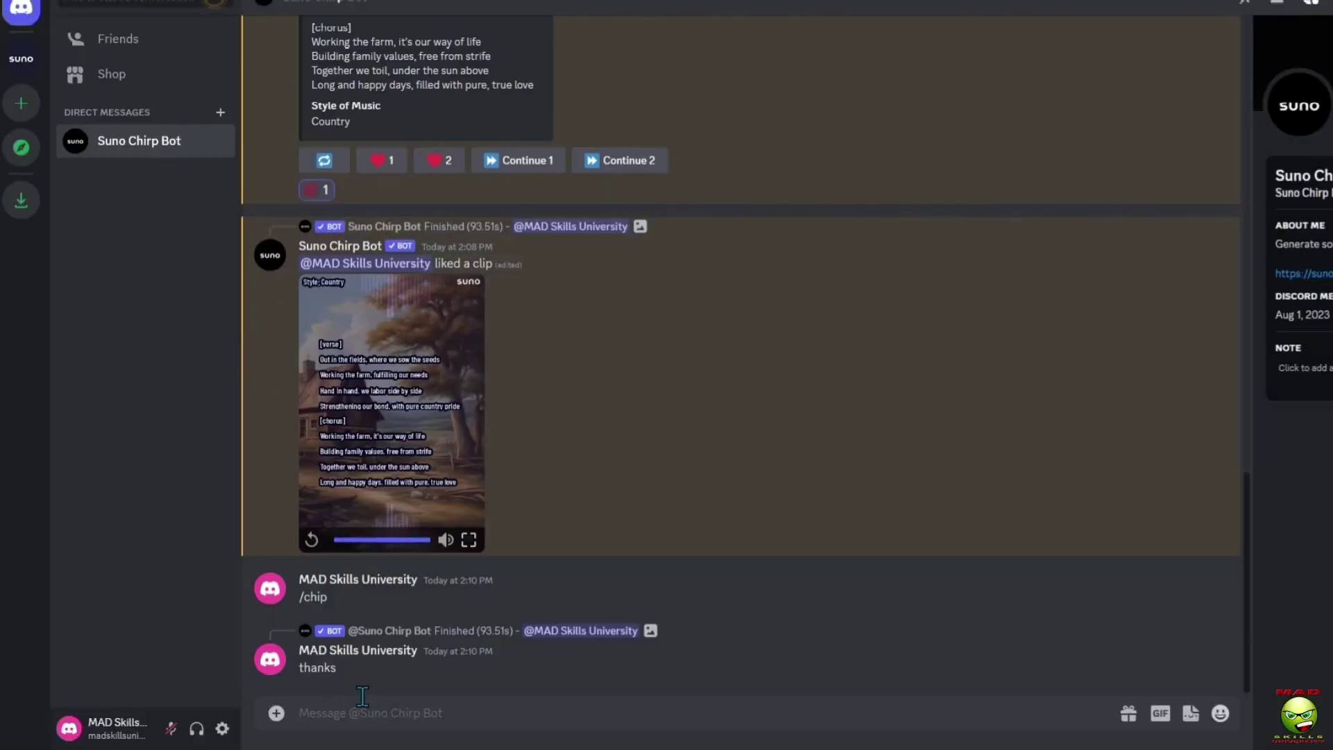
- Start a /chirp song request and change the music type from random to rap
{"action": "type", "text": "/"}
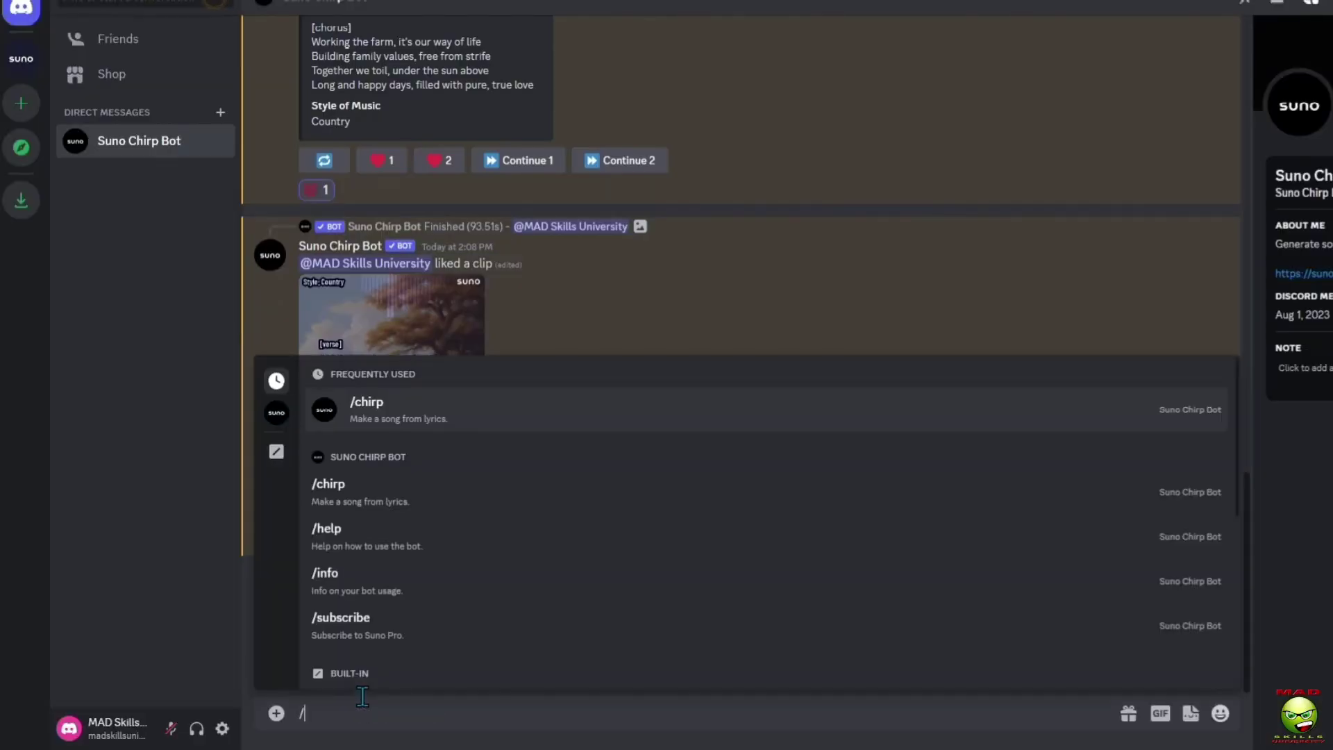
{"action": "left_click", "coordinate": [374, 423]}
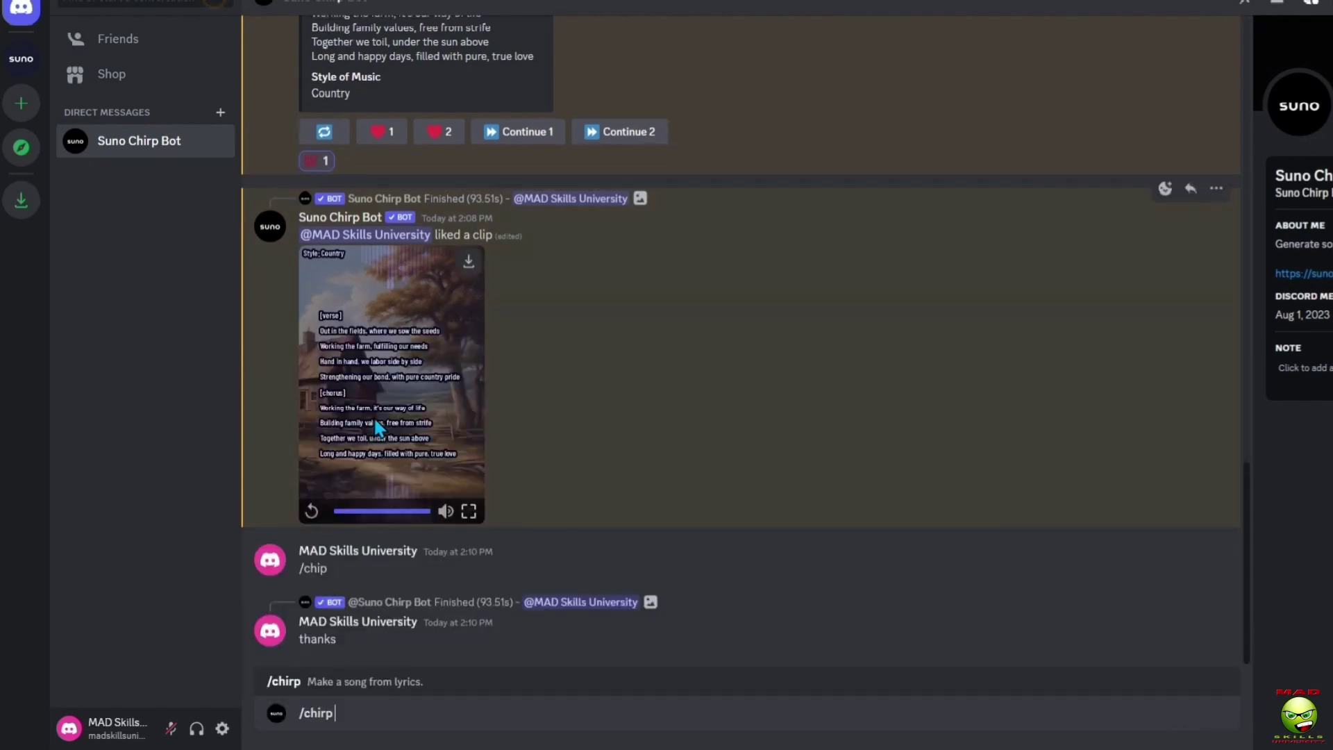
{"action": "key", "text": "Return"}
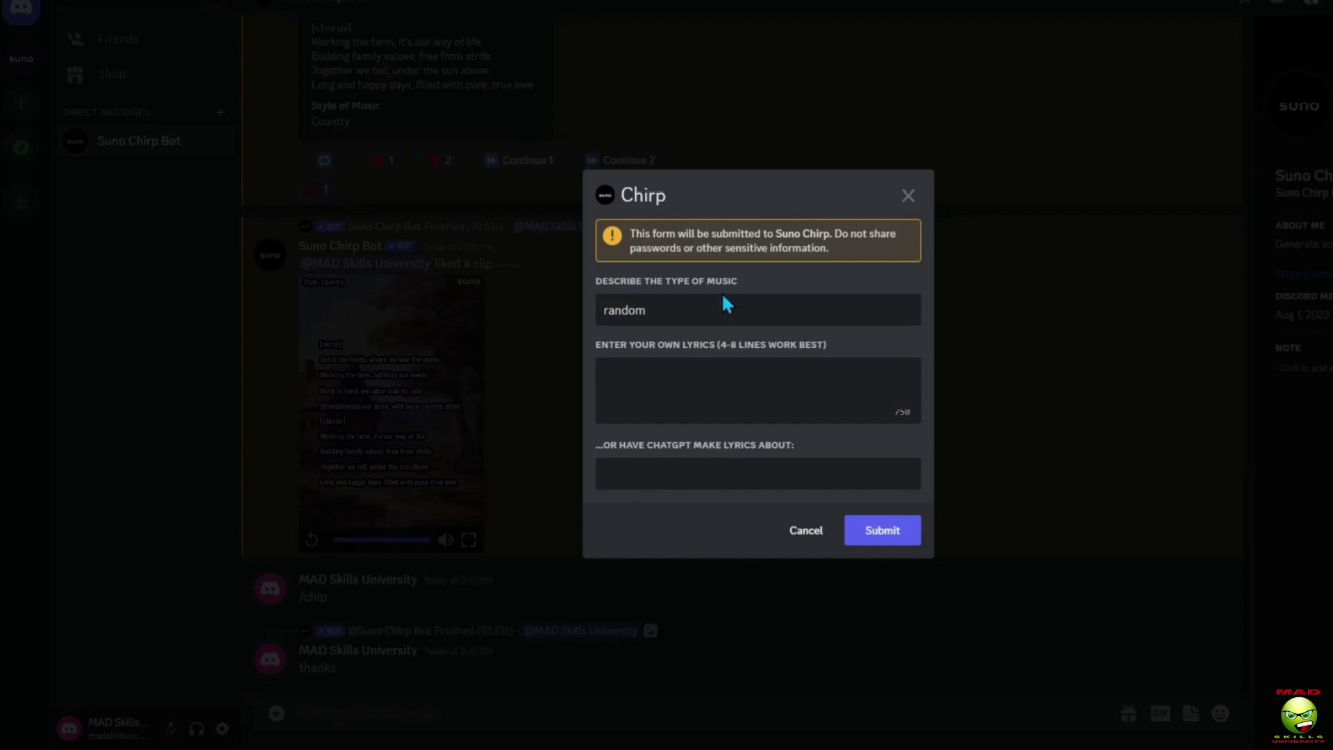
{"action": "key", "text": "BackSpace"}
{"action": "key", "text": "BackSpace"}
{"action": "key", "text": "BackSpace"}
{"action": "type", "text": "rap"}
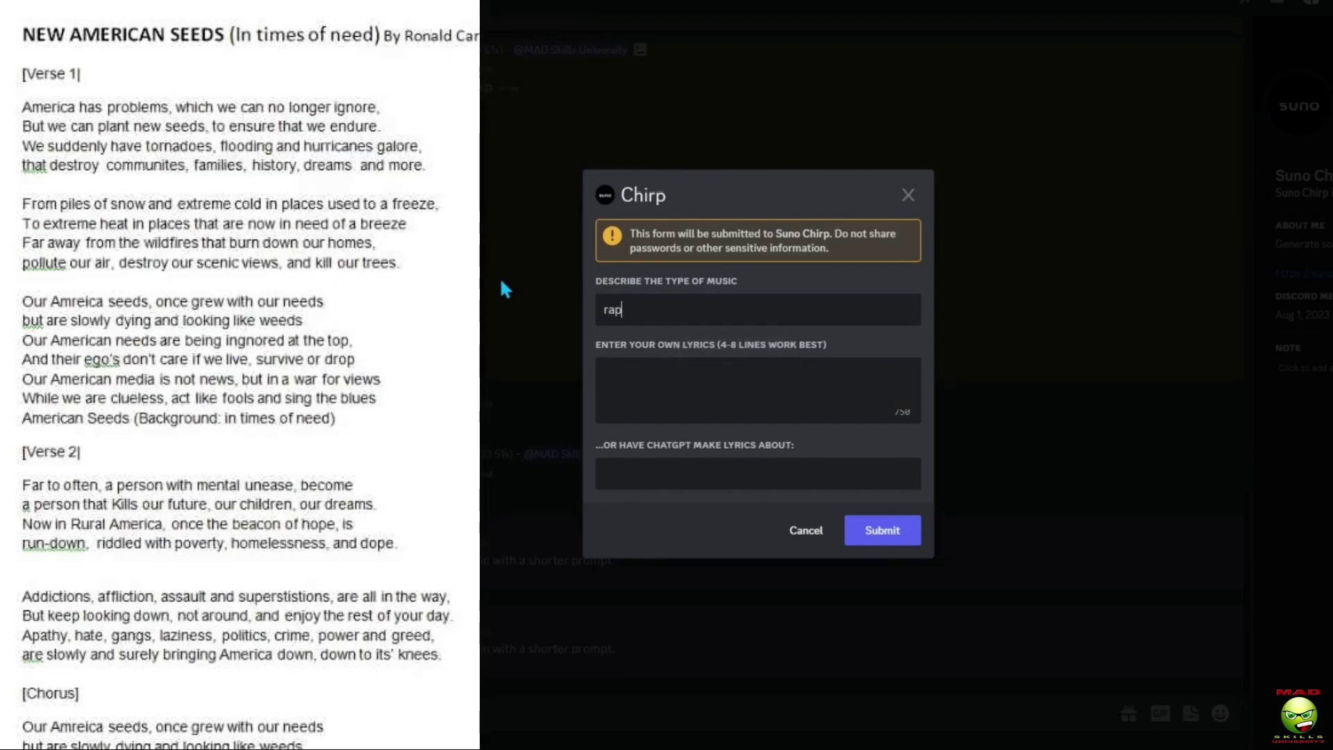
- Paste the first American Seeds verse, fix 'communites' to 'communities', and play the first rap clip
{"action": "left_click", "coordinate": [738, 373]}
{"action": "key", "text": "ctrl+v"}
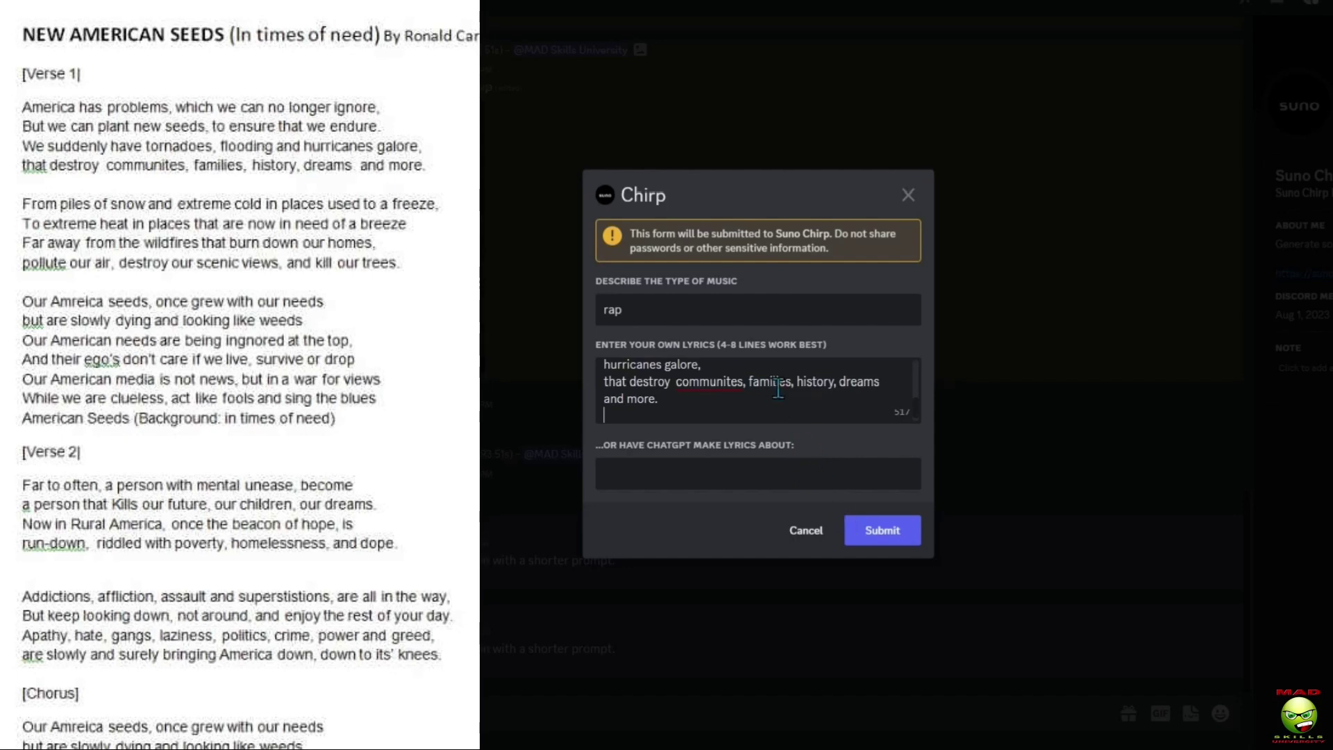
{"action": "right_click", "coordinate": [722, 382]}
{"action": "left_click", "coordinate": [743, 419]}
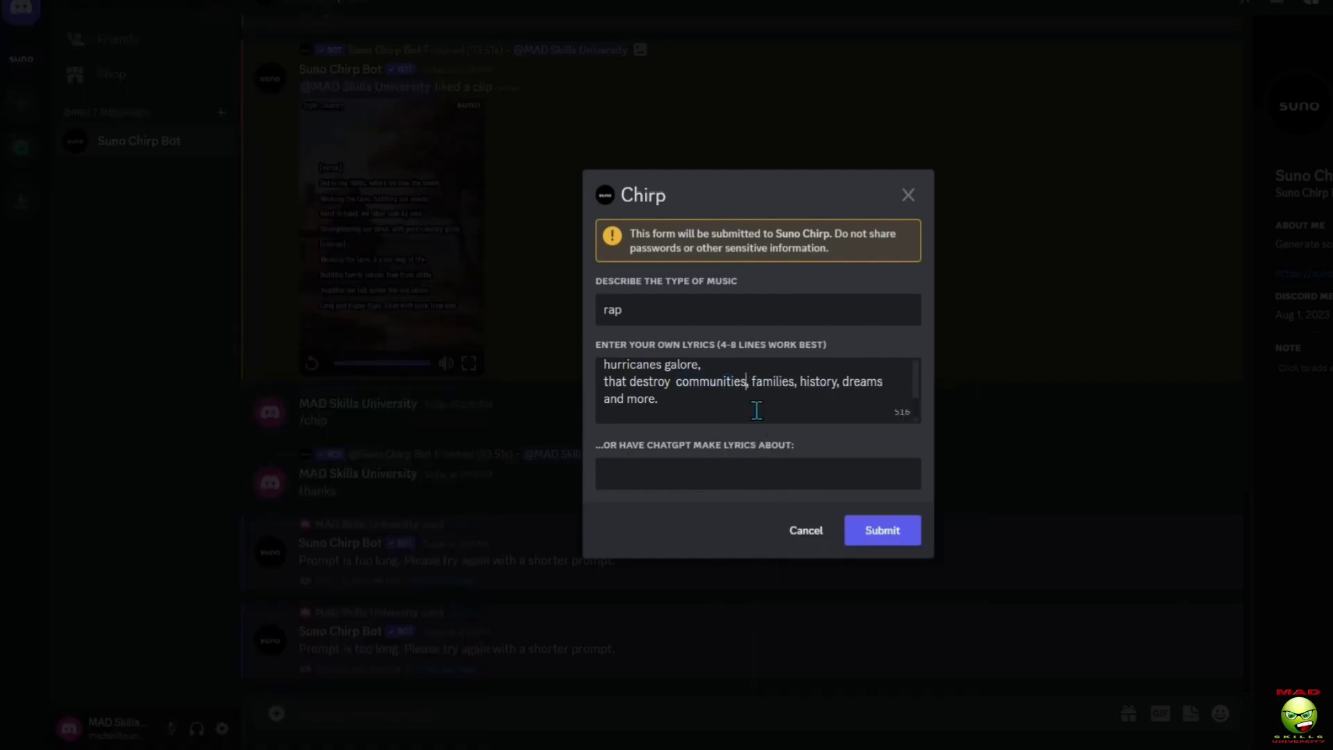
{"action": "scroll", "coordinate": [704, 395], "scroll_direction": "up", "scroll_amount": 5}
{"action": "key", "text": "Right"}
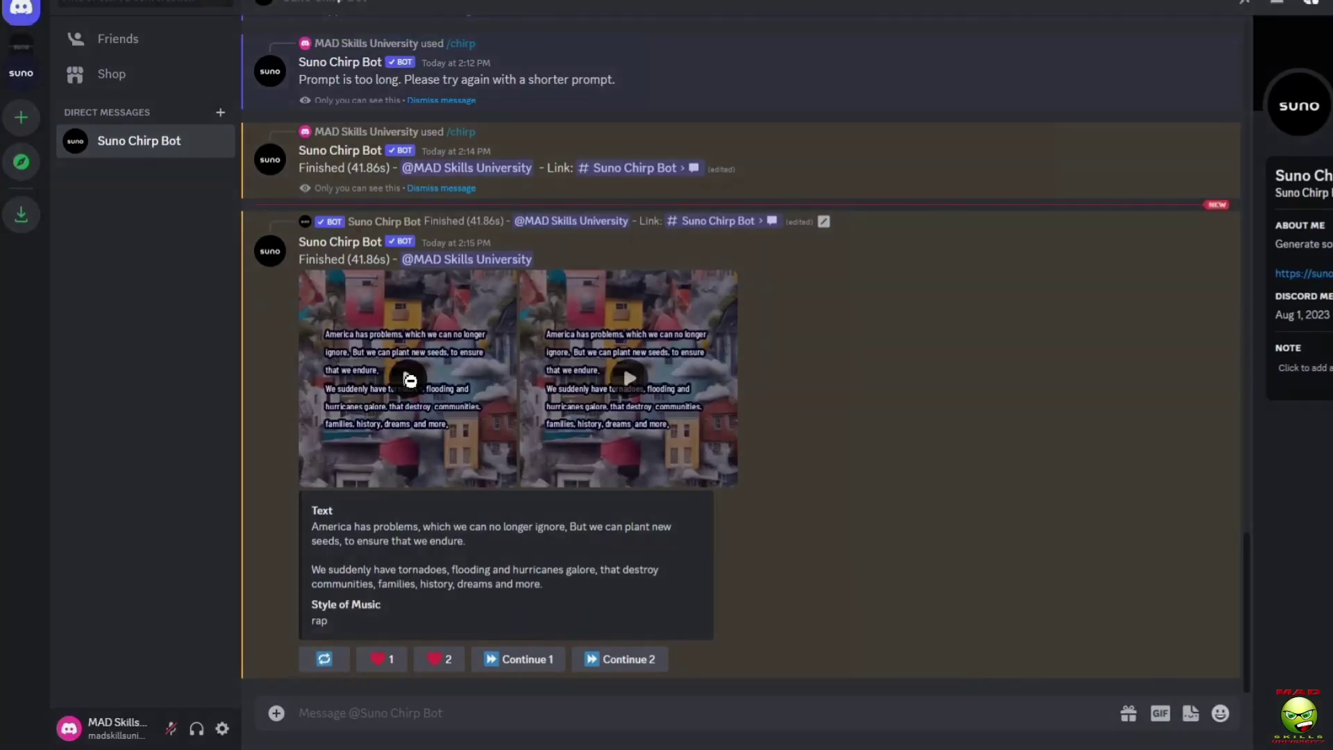
{"action": "left_click", "coordinate": [408, 379]}
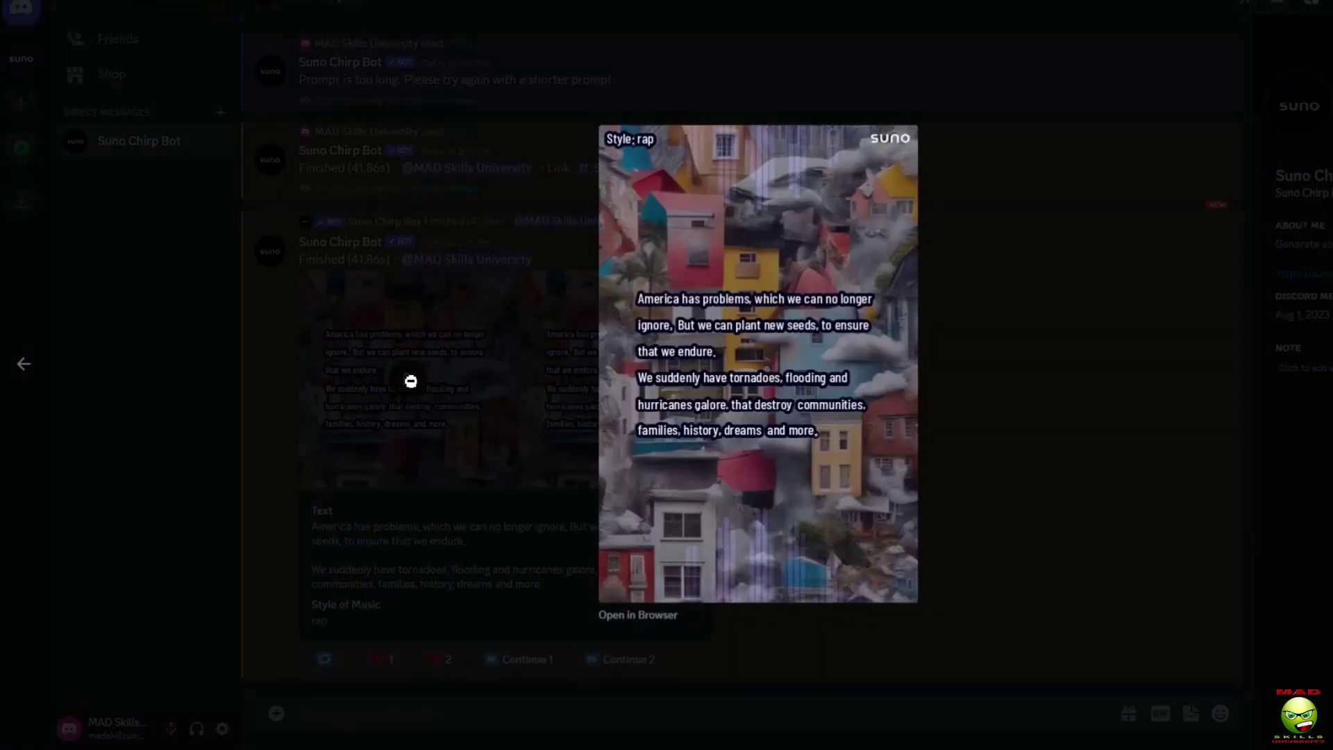
- Play the second rap clip in the viewer, then download it as an MP4
{"action": "left_click", "coordinate": [76, 352]}
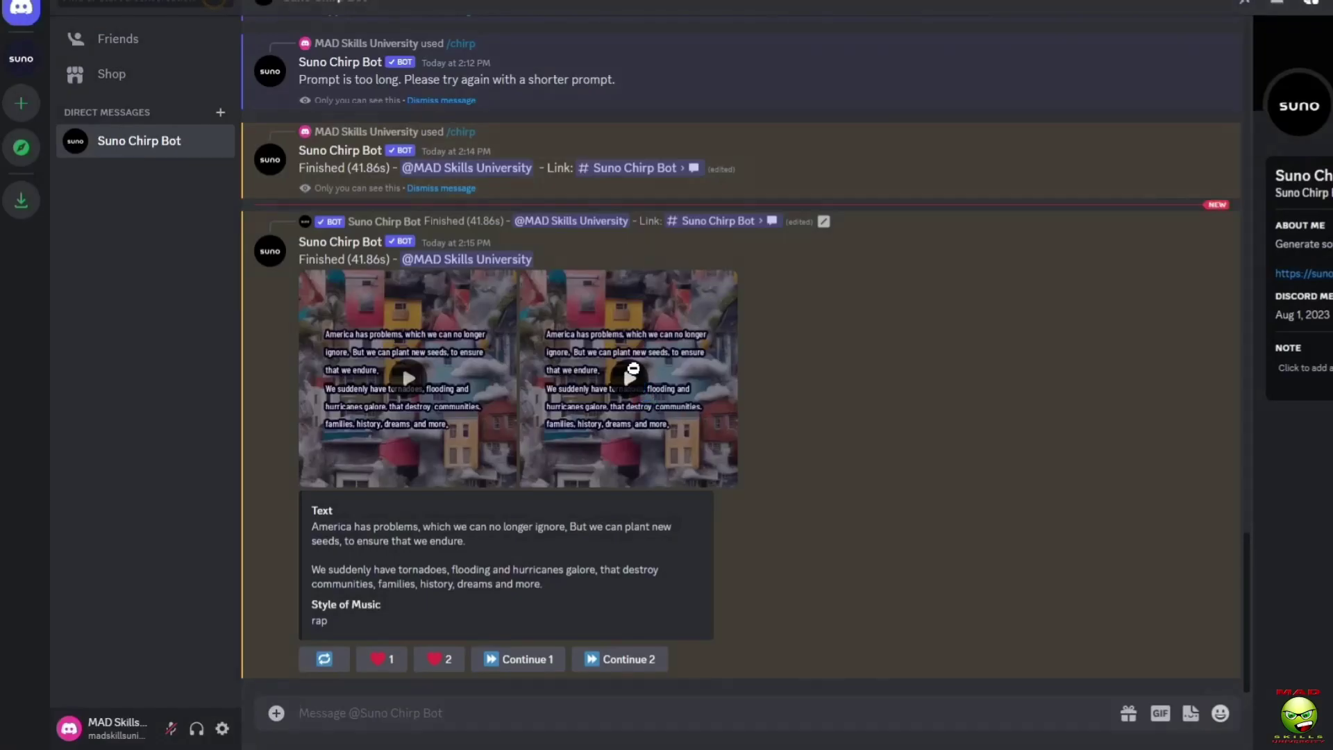
{"action": "left_click", "coordinate": [642, 392]}
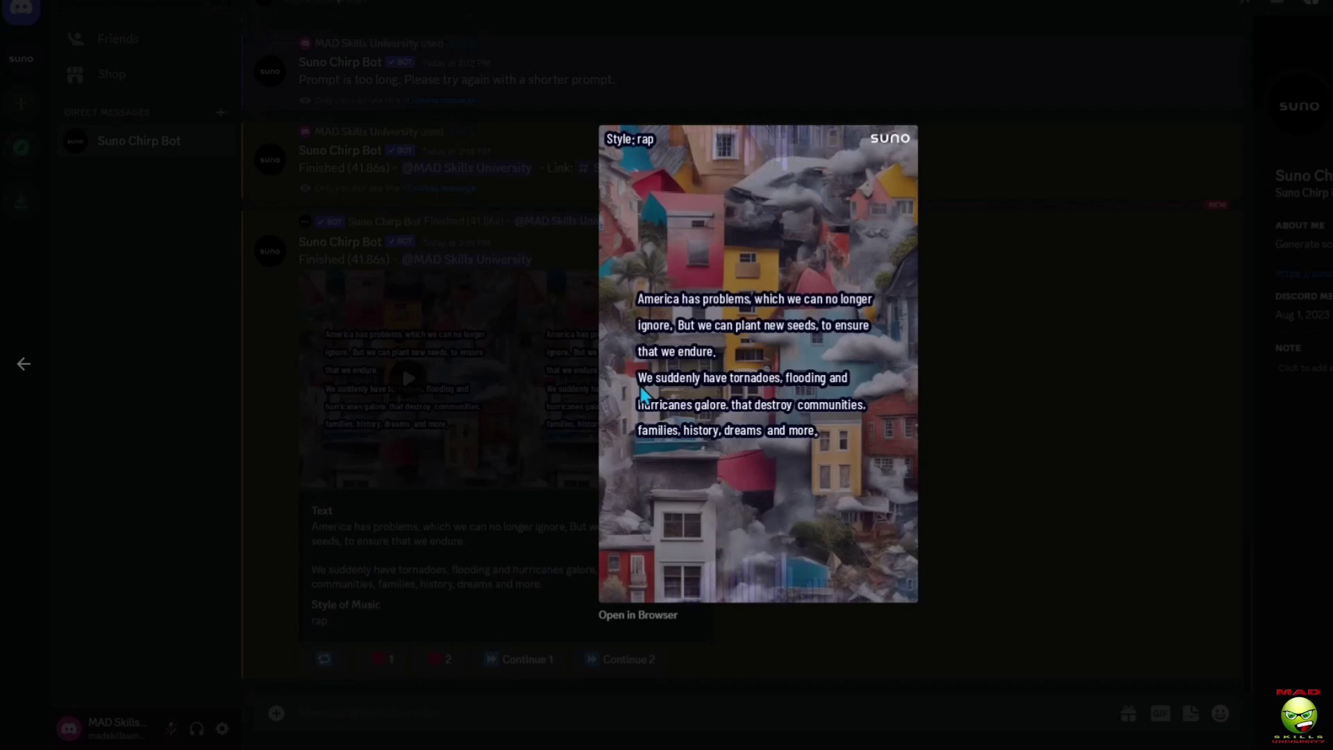
{"action": "left_click", "coordinate": [1030, 312]}
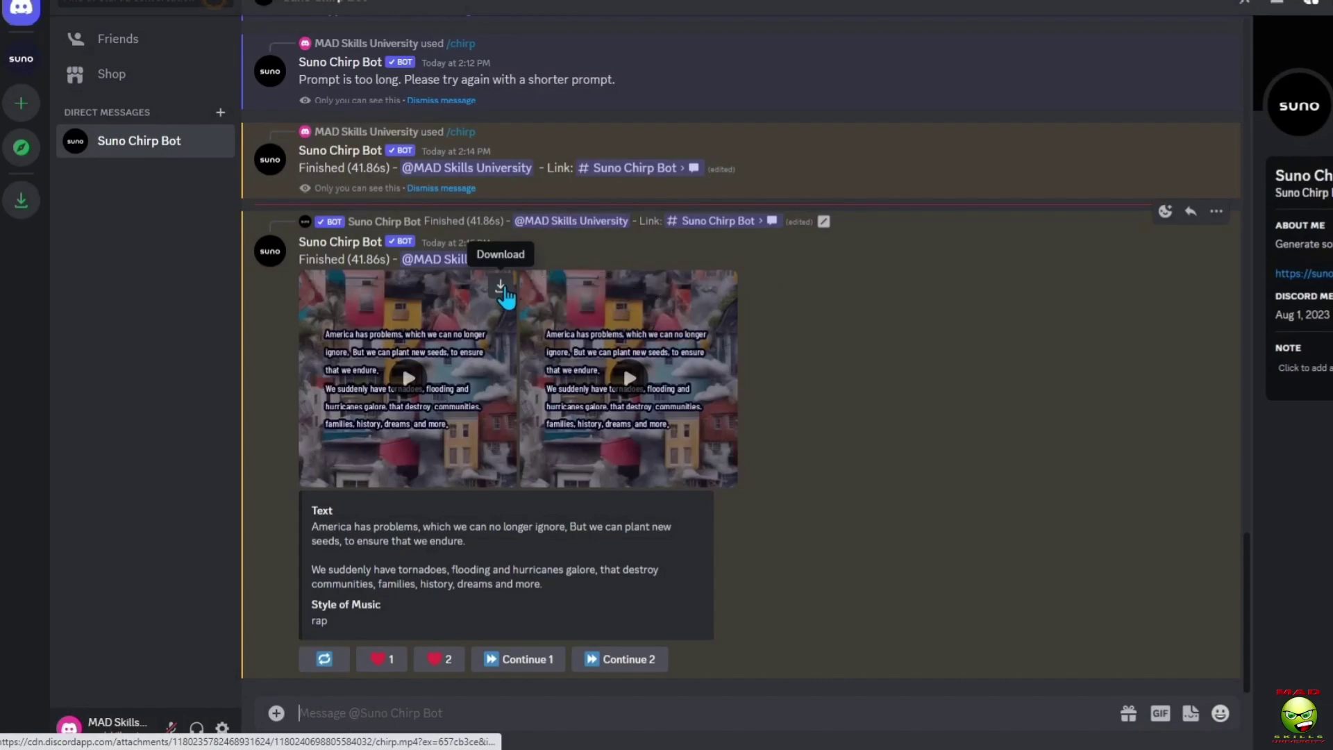
{"action": "left_click", "coordinate": [505, 288]}
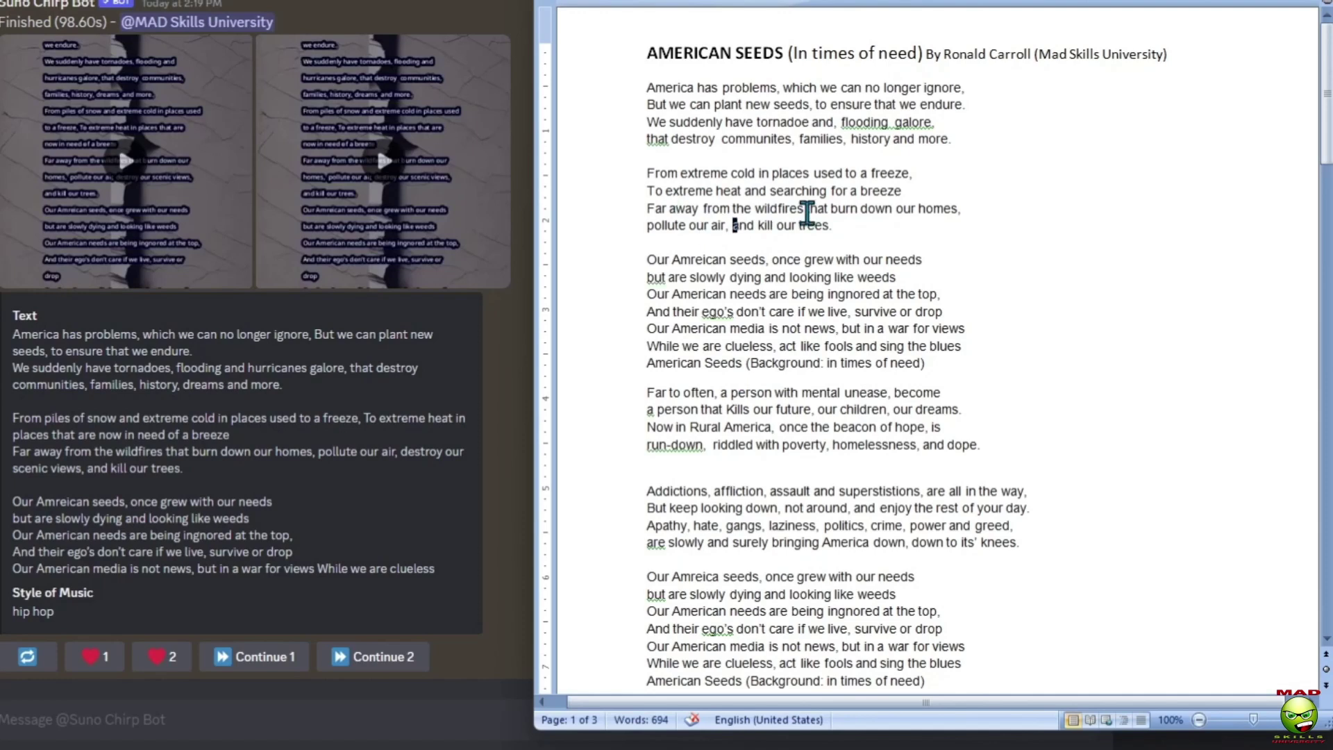
- Cut 'away' and 'slowly', change 'their ego's' to 'they', and write 'looking the fool full of blues'
{"action": "double_click", "coordinate": [678, 208]}
{"action": "key", "text": "Delete"}
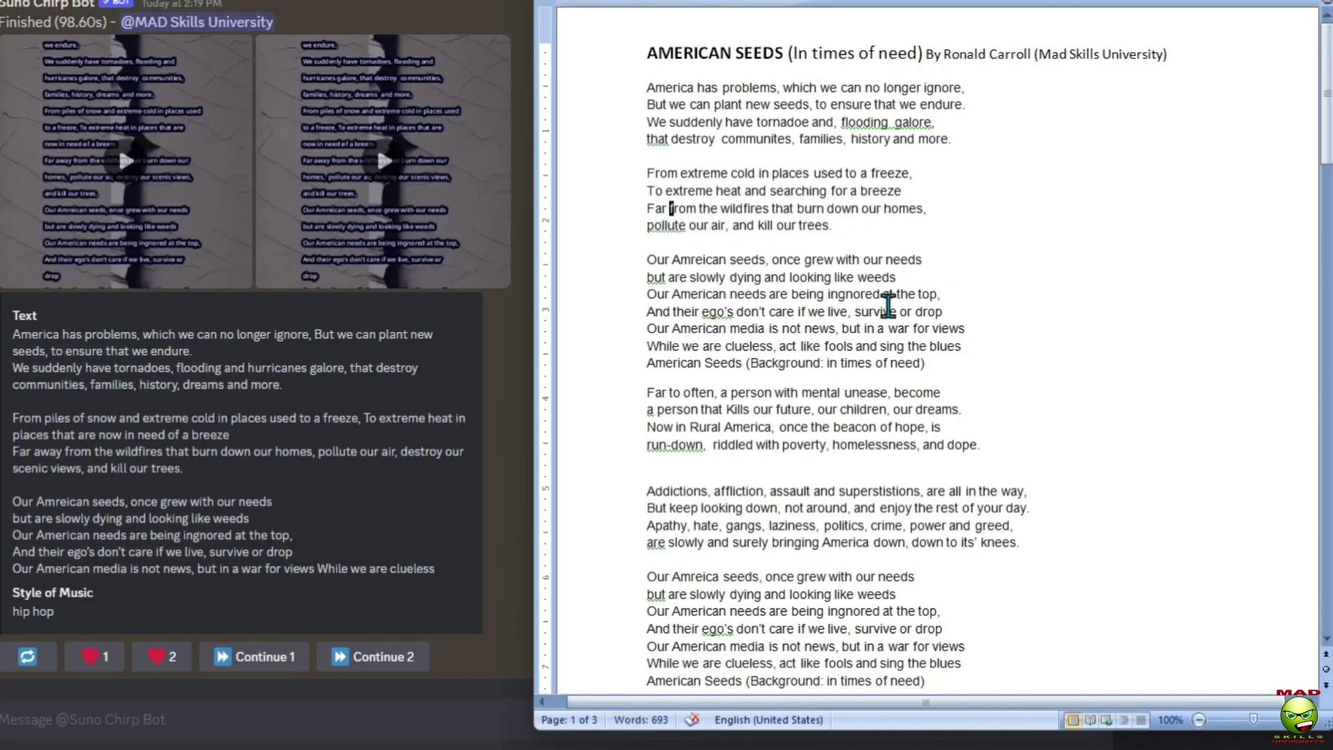
{"action": "double_click", "coordinate": [715, 277]}
{"action": "key", "text": "Delete"}
{"action": "left_click_drag", "start_coordinate": [673, 311], "coordinate": [731, 311]}
{"action": "type", "text": "they"}
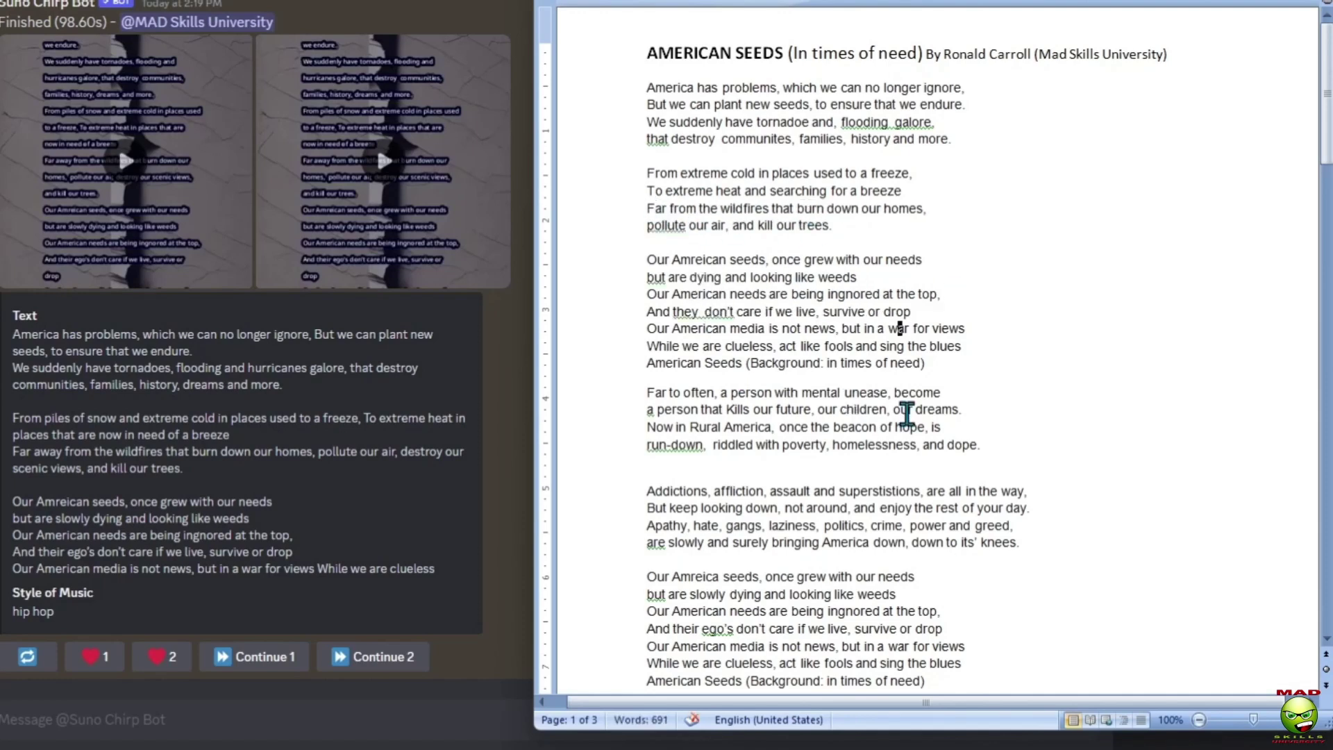
{"action": "key", "text": "Delete"}
{"action": "key", "text": "BackSpace"}
{"action": "key", "text": "BackSpace"}
{"action": "key", "text": "BackSpace"}
{"action": "type", "text": "looking the fool full of blues"}
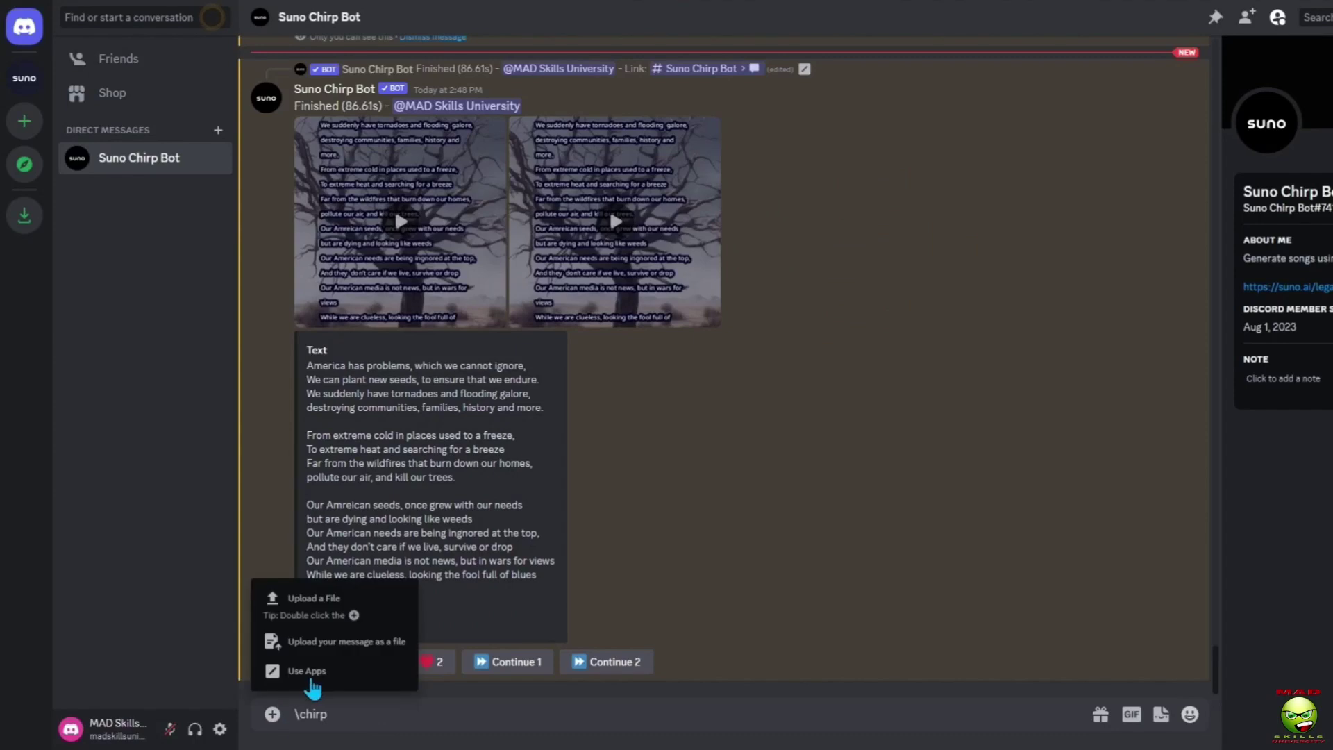
- Submit a /chirp Country song request using the trimmed American Seeds lyrics
{"action": "left_click", "coordinate": [333, 687]}
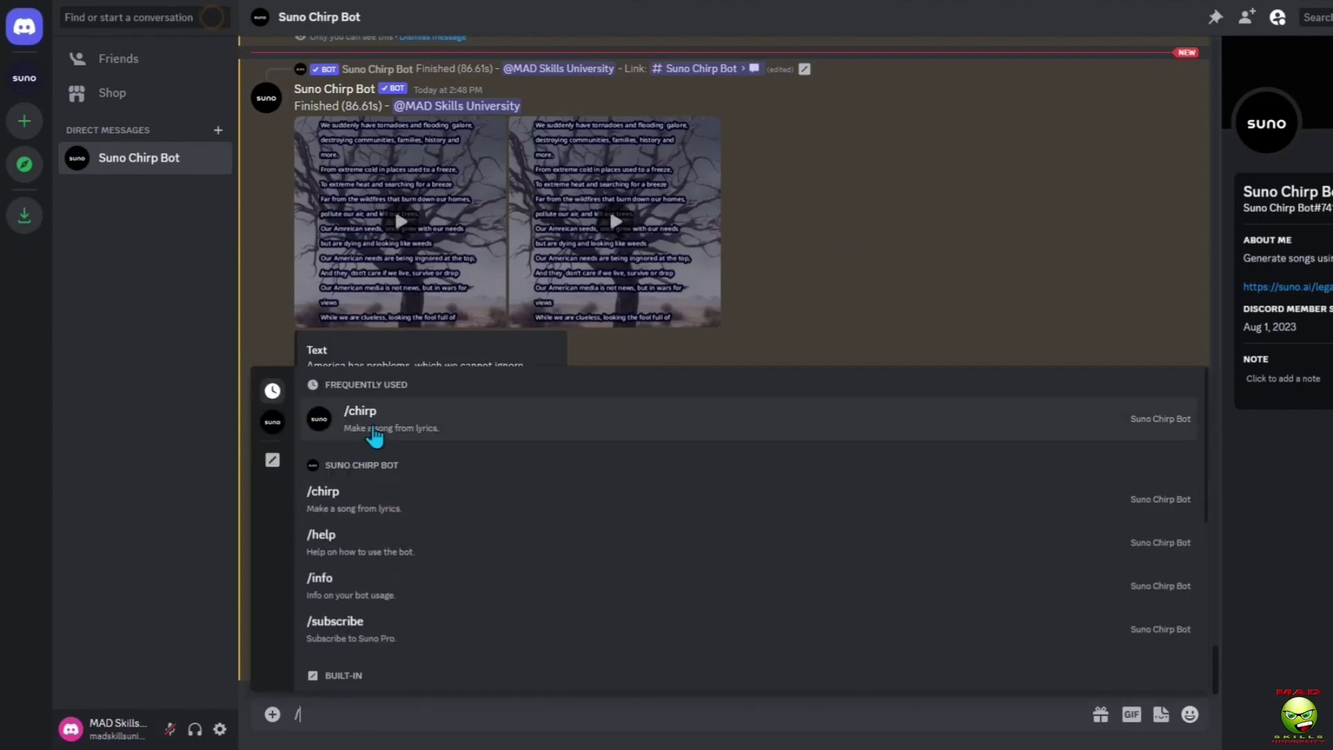
{"action": "left_click", "coordinate": [375, 429]}
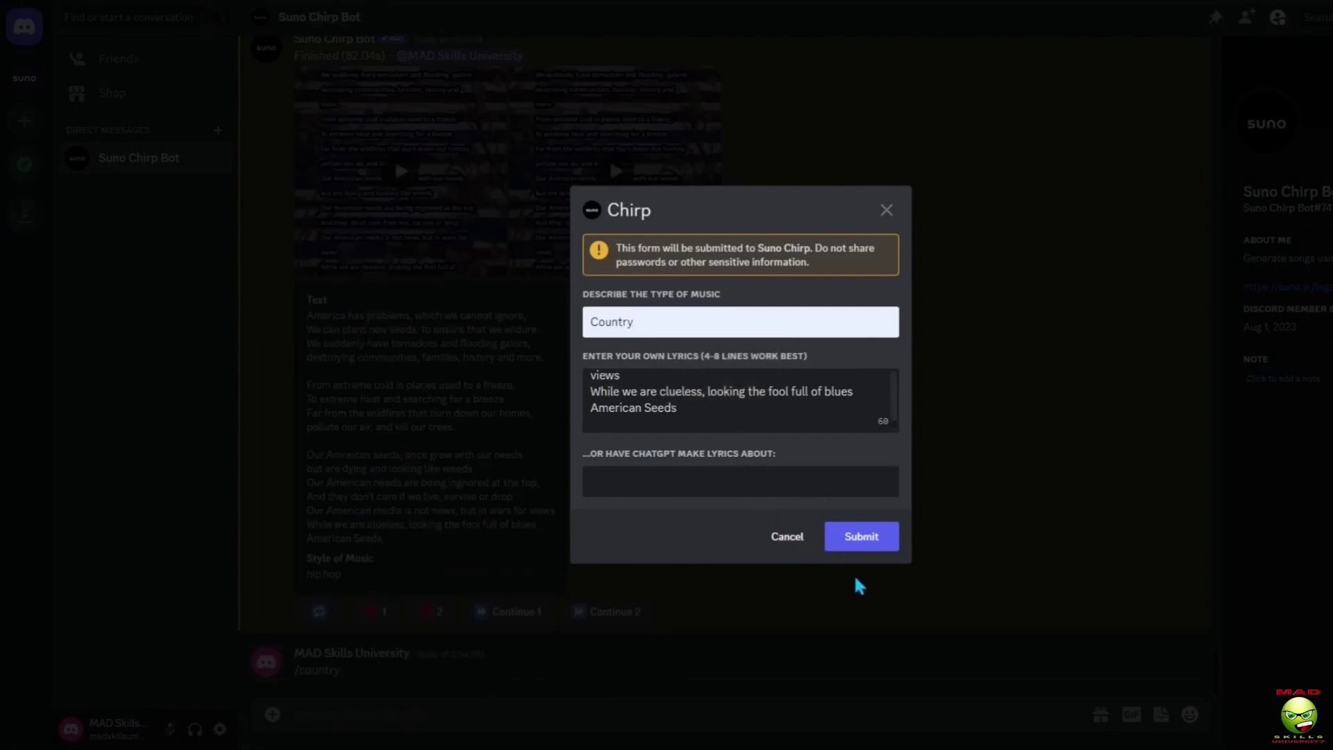
{"action": "left_click", "coordinate": [868, 539]}
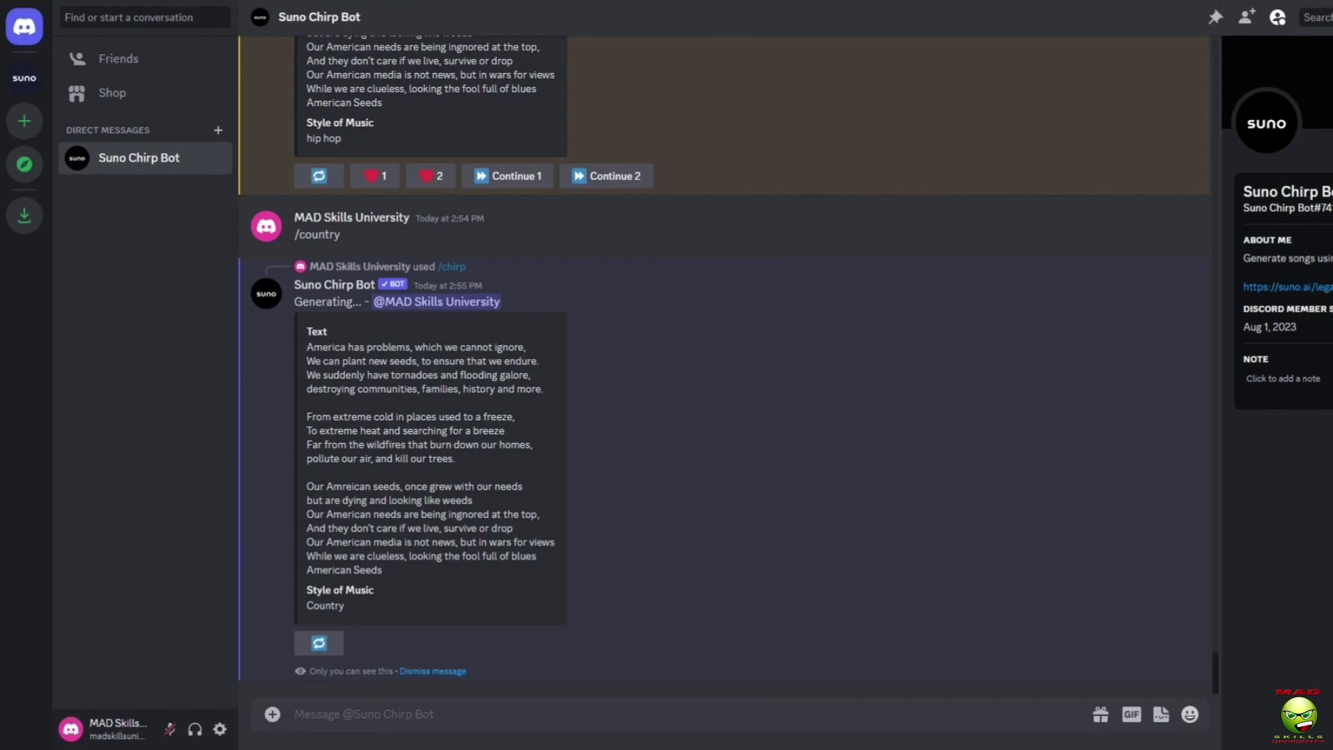
- Scroll to the American Seeds Shorts row and page it to the #3 Country 1, #2 Blues and #1 Pop entries
{"action": "scroll", "coordinate": [1281, 321], "scroll_direction": "down", "scroll_amount": 15}
{"action": "scroll", "coordinate": [1285, 327], "scroll_direction": "down", "scroll_amount": 6}
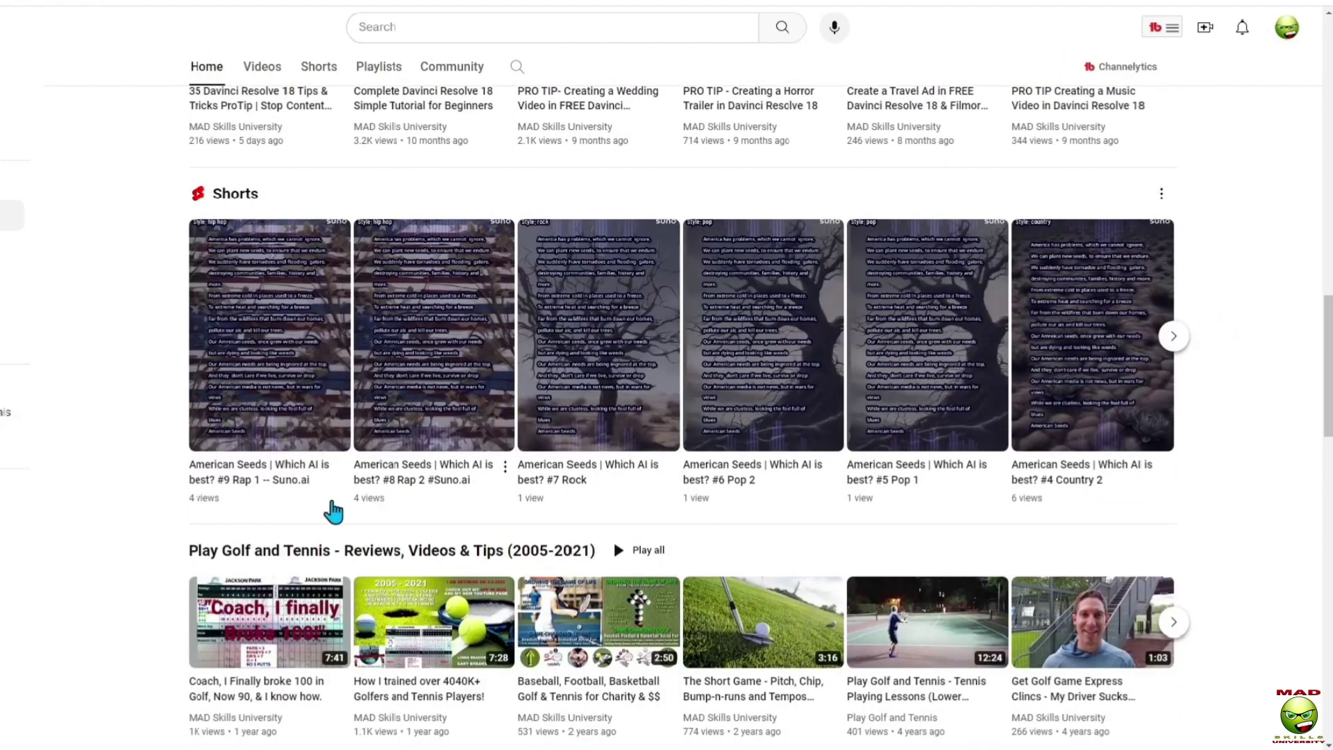
{"action": "left_click", "coordinate": [1180, 341]}
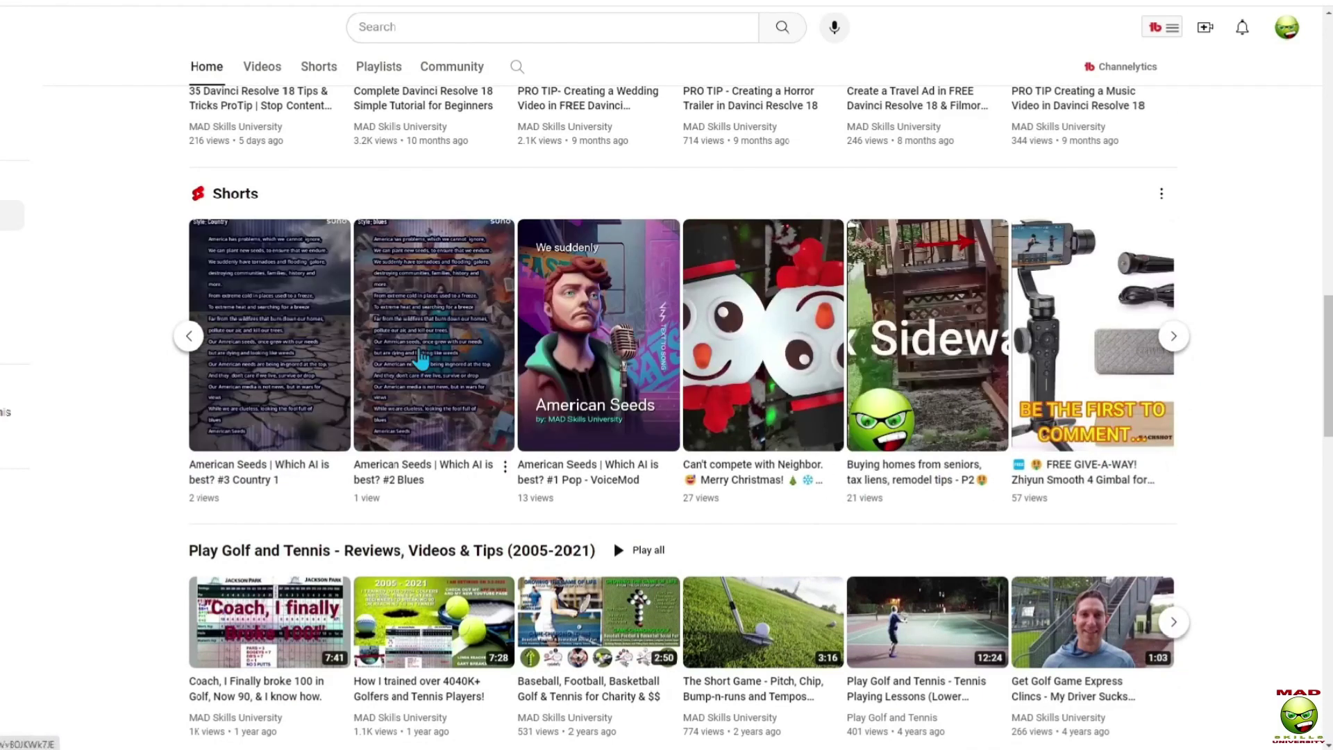